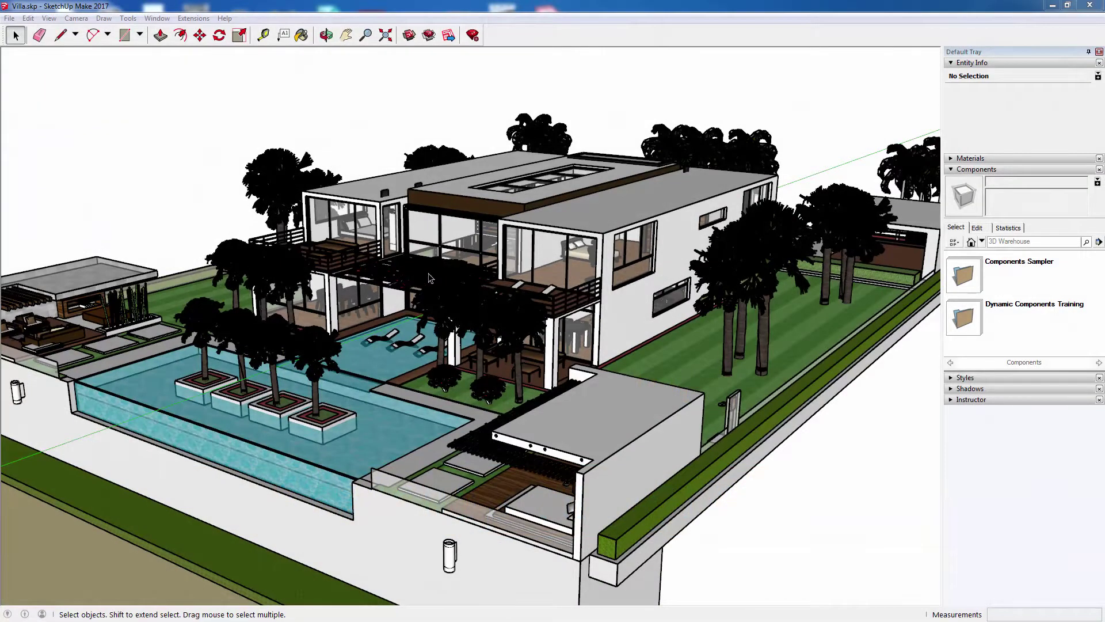
# Step: Transfer the villa model from SketchUp to SimLab Composer with the SimLab integration extension
pyautogui.moveTo(429, 278)
pyautogui.mouseDown(button='middle')
pyautogui.moveTo(502, 285)
pyautogui.moveTo(431, 269)
pyautogui.moveTo(430, 280)
pyautogui.mouseUp(button='middle')
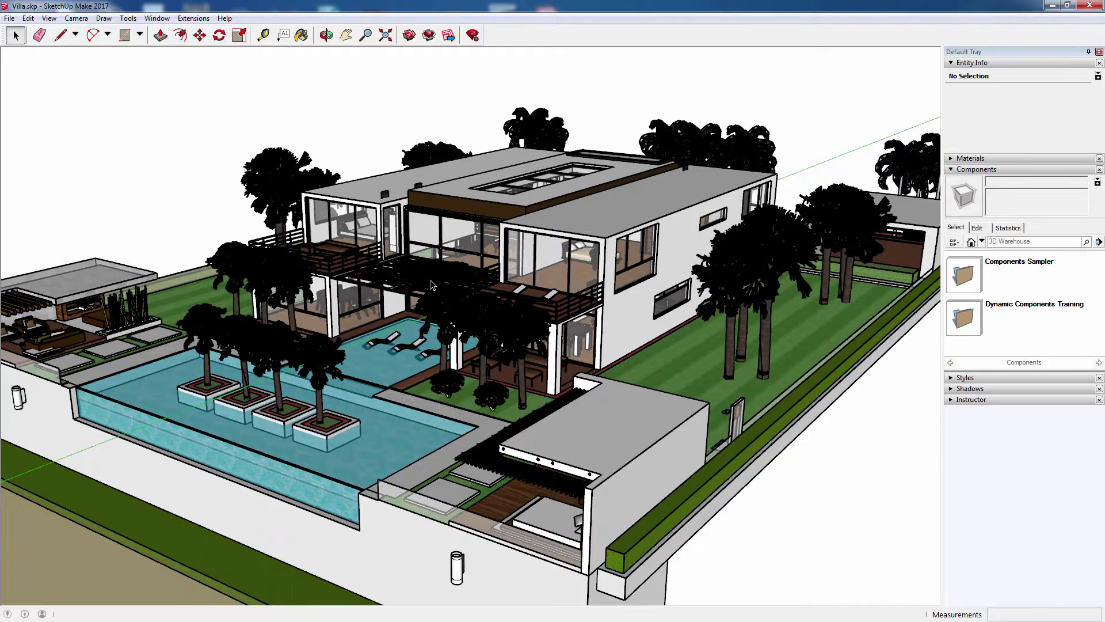
pyautogui.click(194, 18)
pyautogui.moveTo(202, 34)
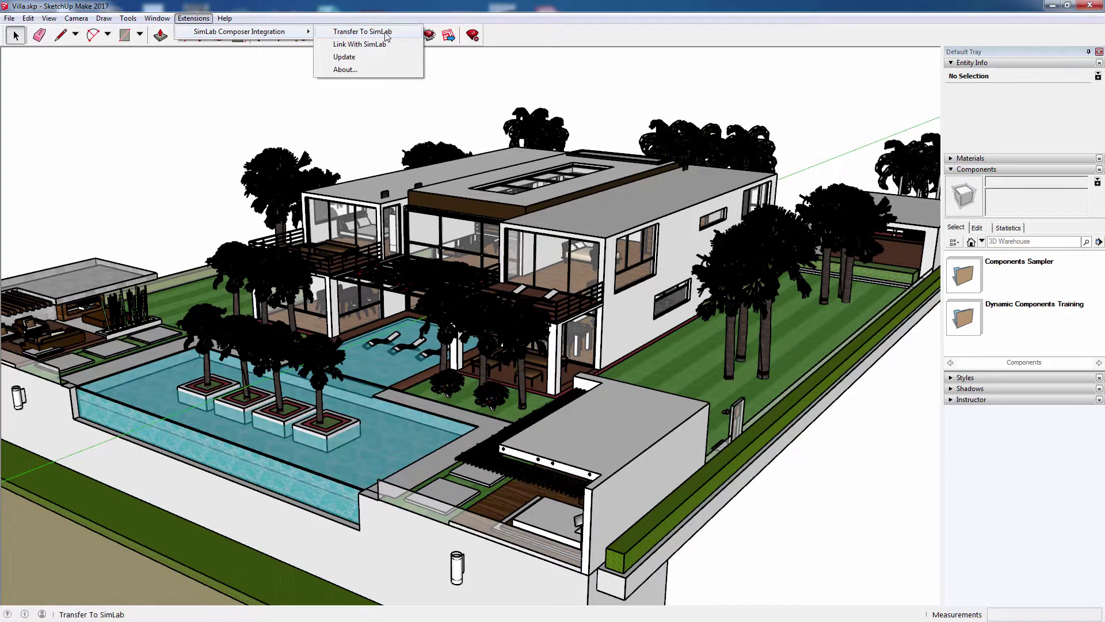
pyautogui.click(400, 34)
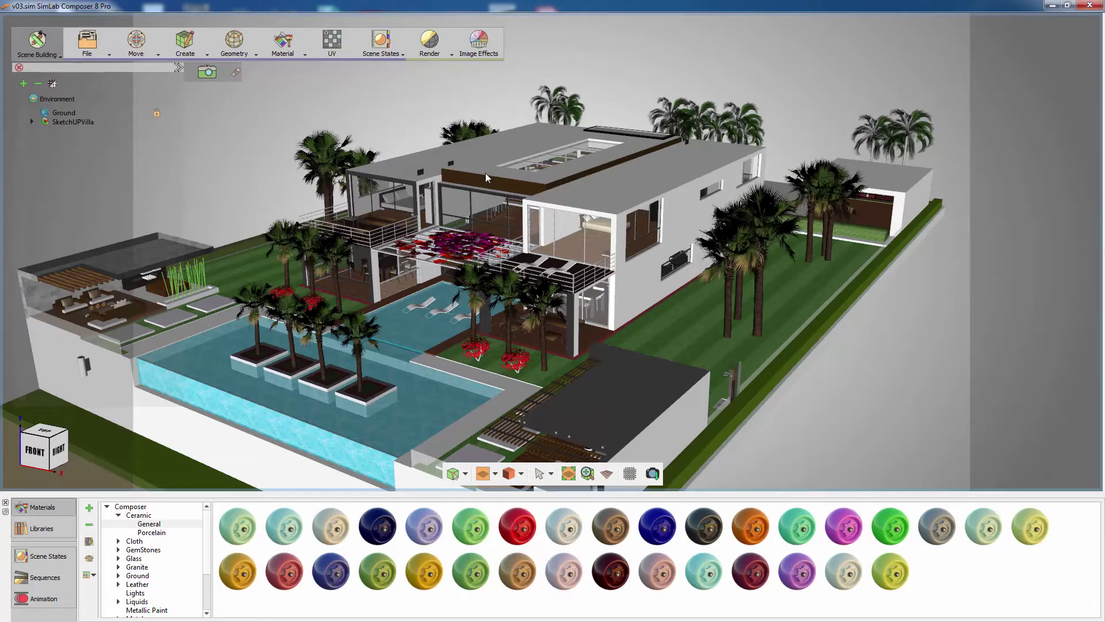
# Step: Switch SimLab Composer's working mode from Scene Building to VRWorkBench
pyautogui.scroll(4, 482, 170)
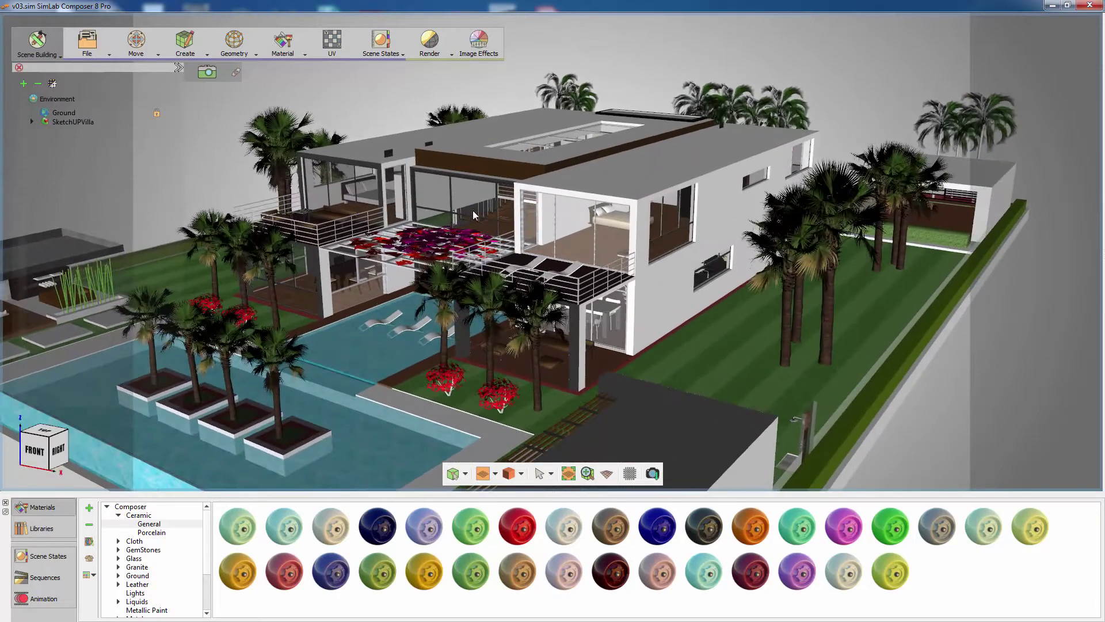
pyautogui.moveTo(479, 212); pyautogui.dragTo(475, 236, button='middle')
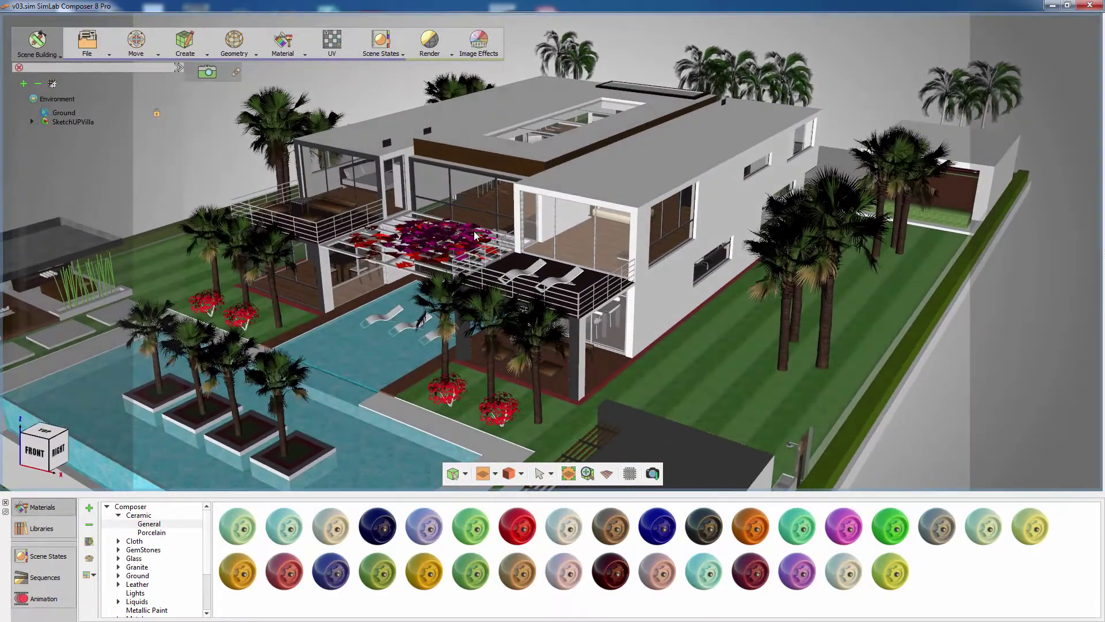
pyautogui.click(57, 55)
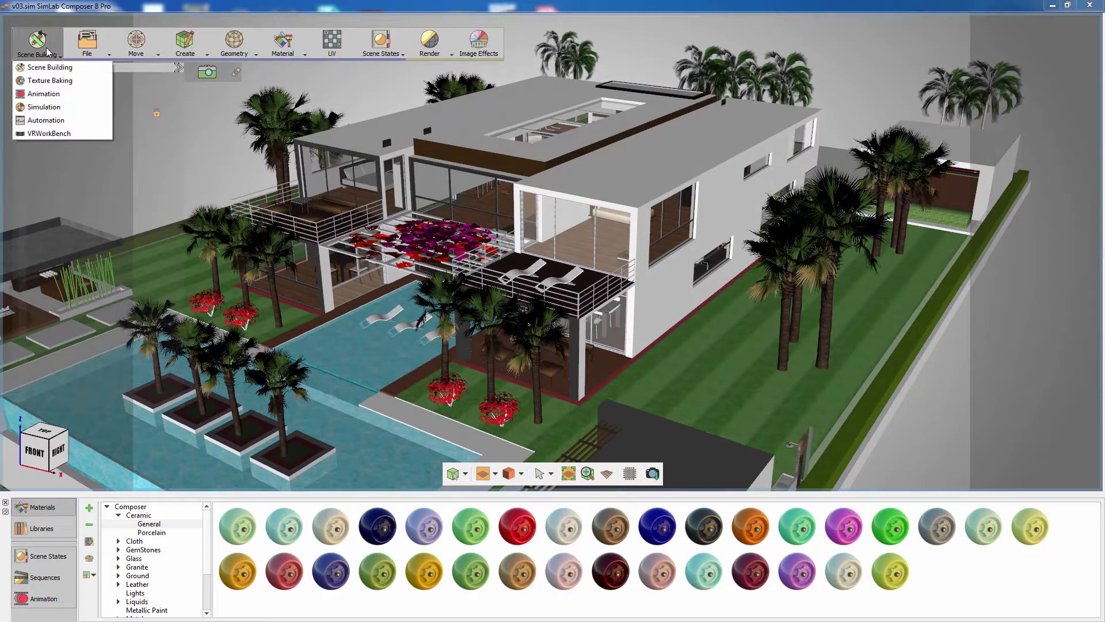
pyautogui.click(55, 133)
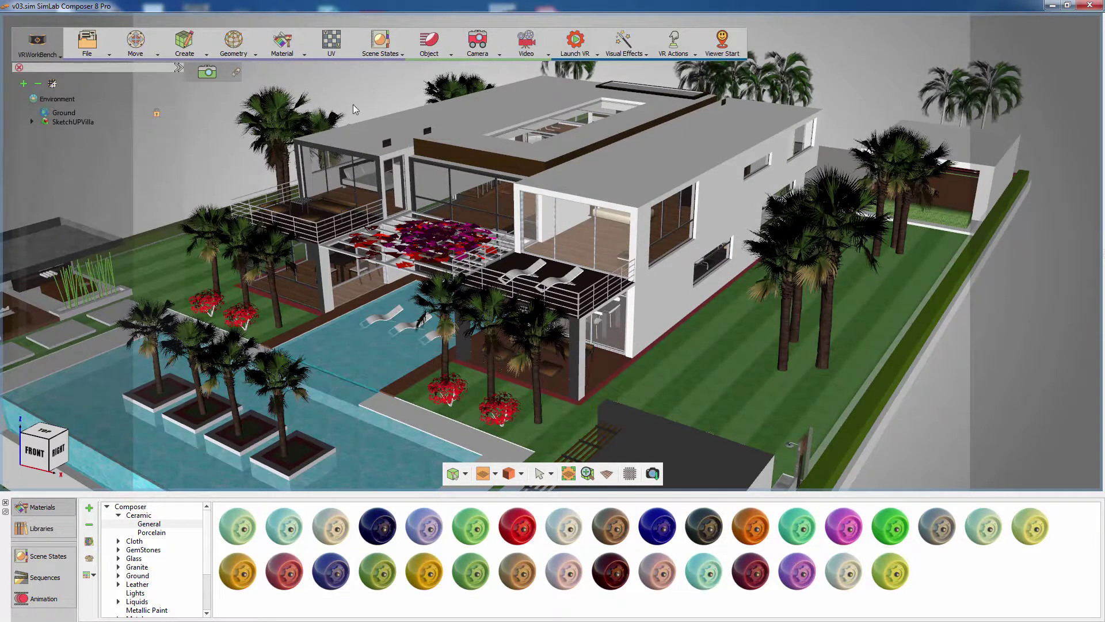
# Step: Add a Viewer Start figure and snap it onto the lawn beside the house corner
pyautogui.click(715, 53)
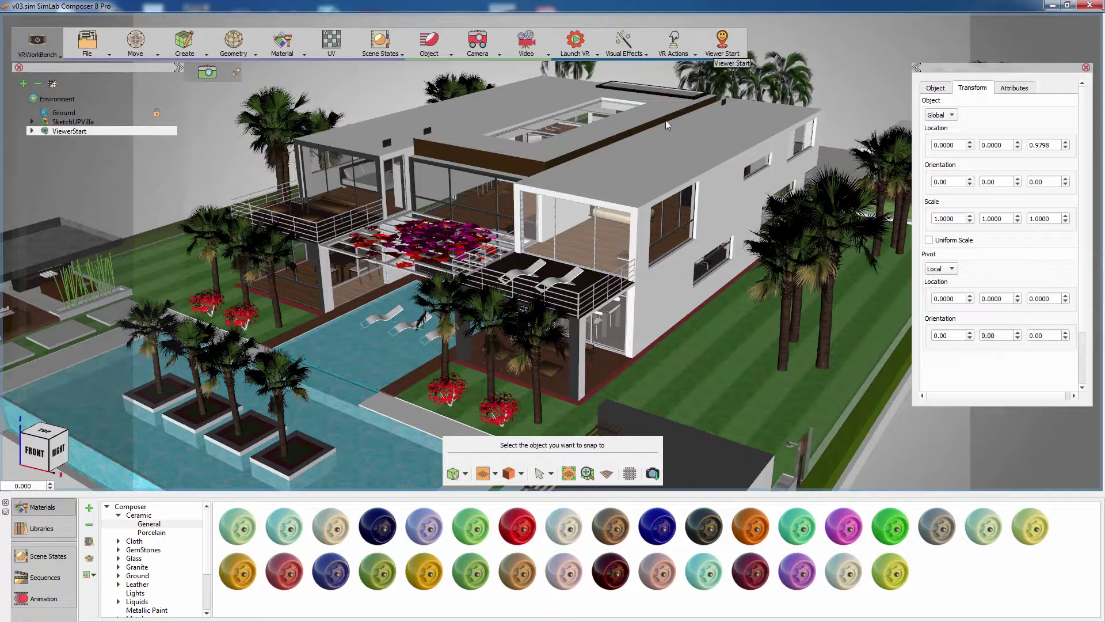
pyautogui.moveTo(643, 377); pyautogui.dragTo(628, 347, button='middle')
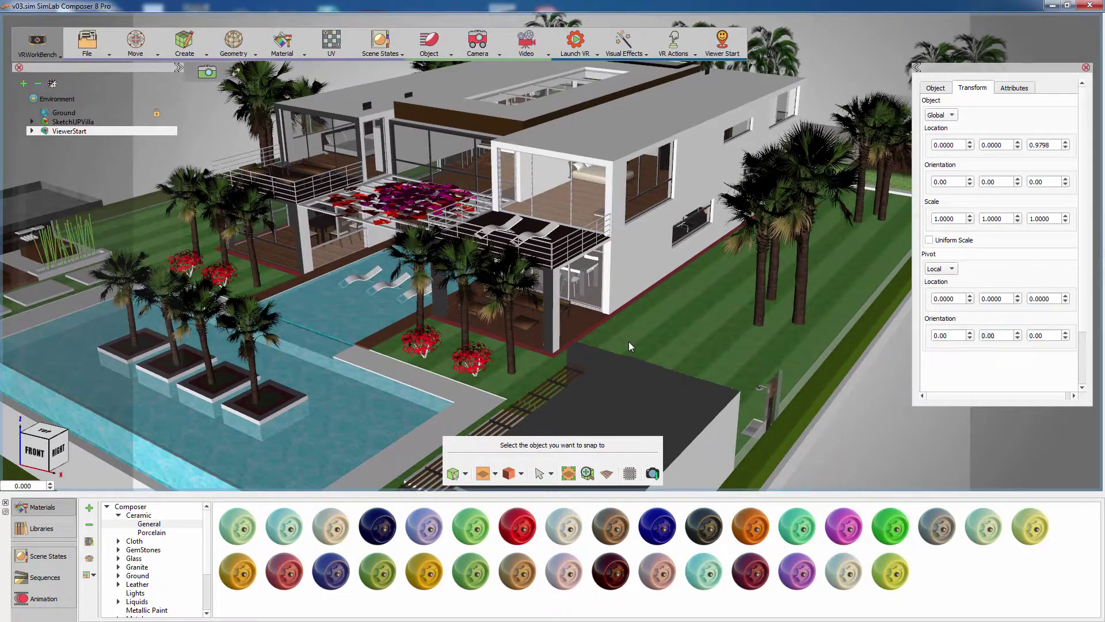
pyautogui.click(631, 341)
pyautogui.scroll(8, 686, 336)
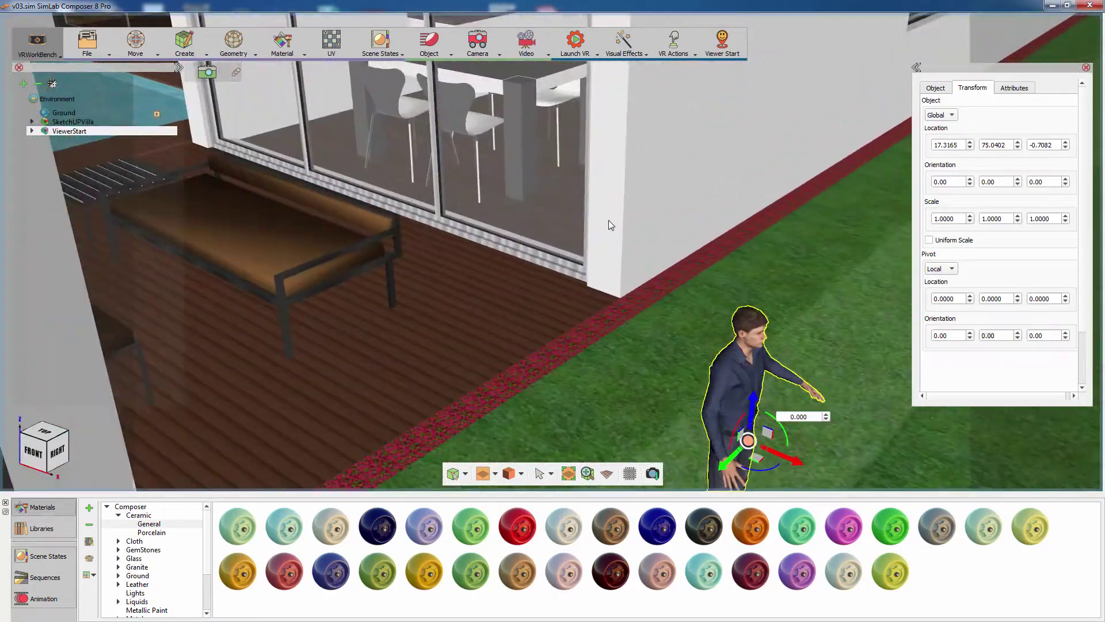
pyautogui.moveTo(609, 220); pyautogui.dragTo(391, 168, button='middle')
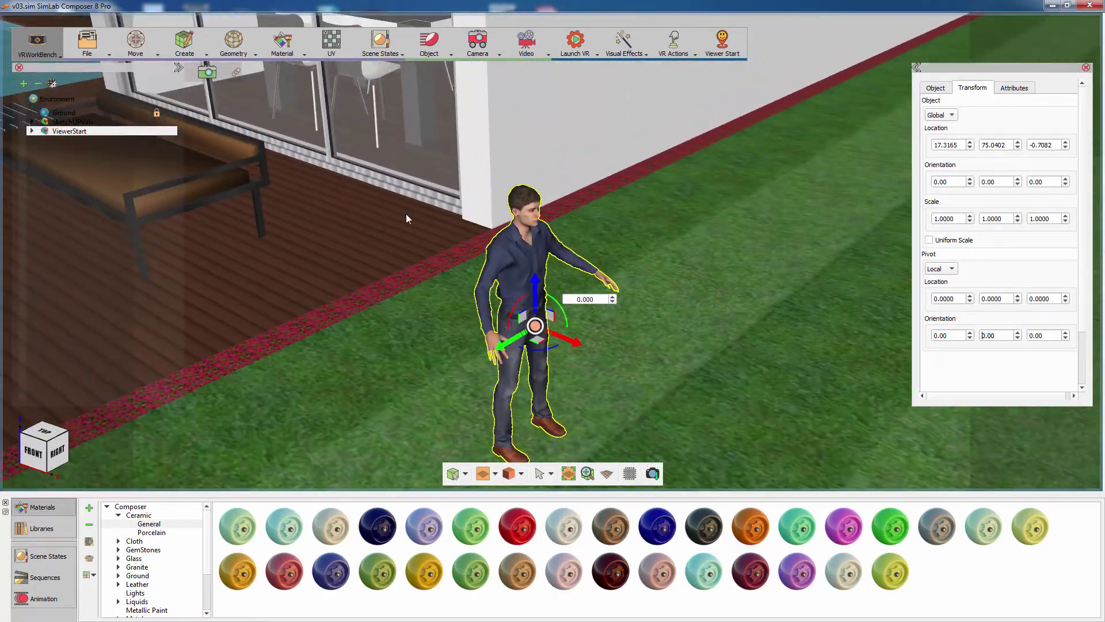
# Step: Move the Viewer Start figure to about X 19.23, Y 73.02 and rotate it about -175.2° around Z to face the villa
pyautogui.scroll(-4, 399, 167)
pyautogui.scroll(-3, 395, 126)
pyautogui.moveTo(585, 295); pyautogui.dragTo(658, 324)
pyautogui.moveTo(592, 319); pyautogui.dragTo(399, 239)
pyautogui.moveTo(399, 238); pyautogui.dragTo(646, 178, button='middle')
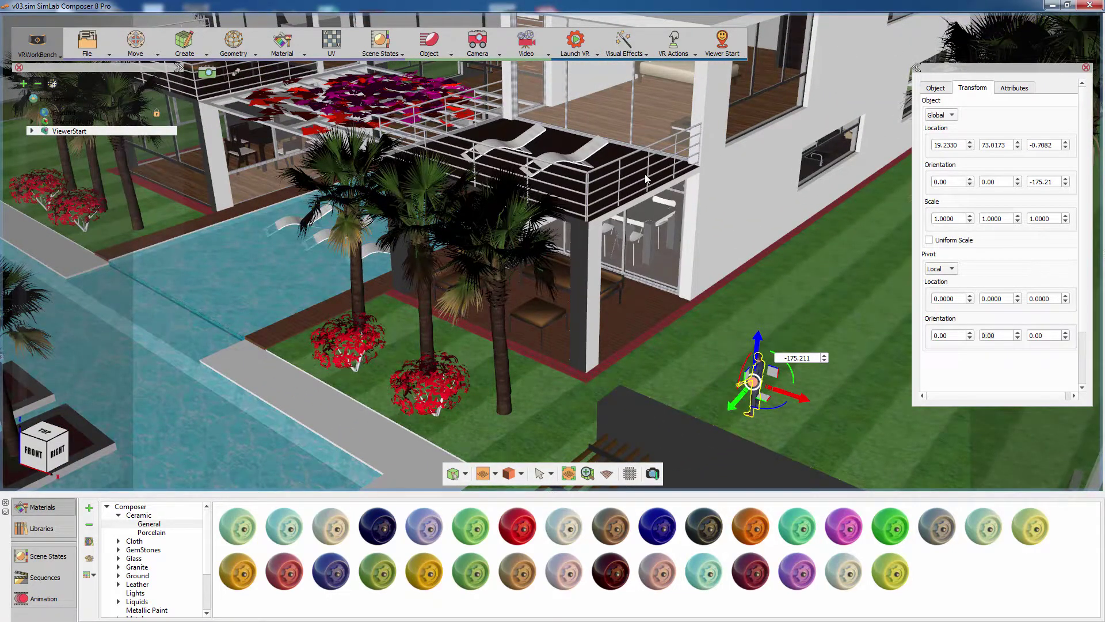
# Step: Make the lawn and the adjoining terrace surfaces walkable VR ground
pyautogui.click(631, 51)
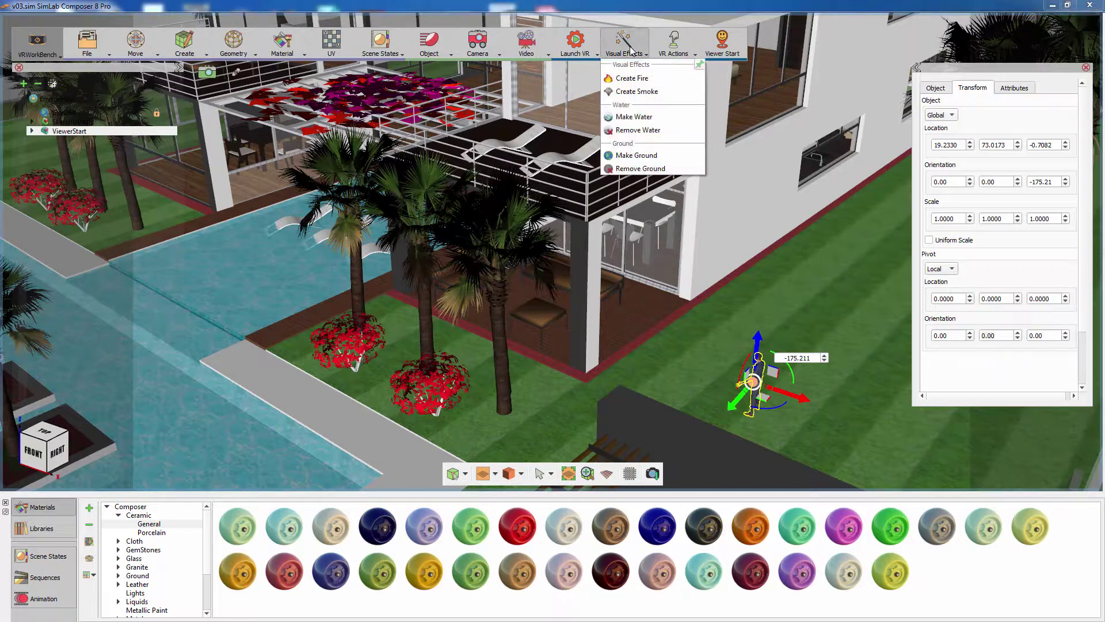
pyautogui.click(633, 156)
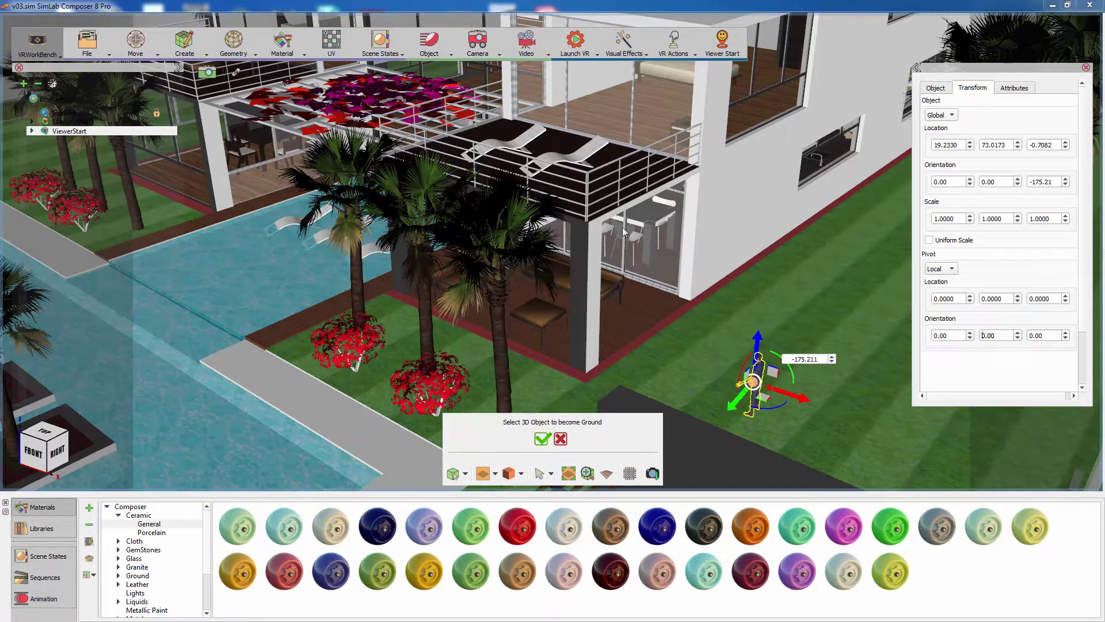
pyautogui.click(676, 346)
pyautogui.scroll(-3, 668, 322)
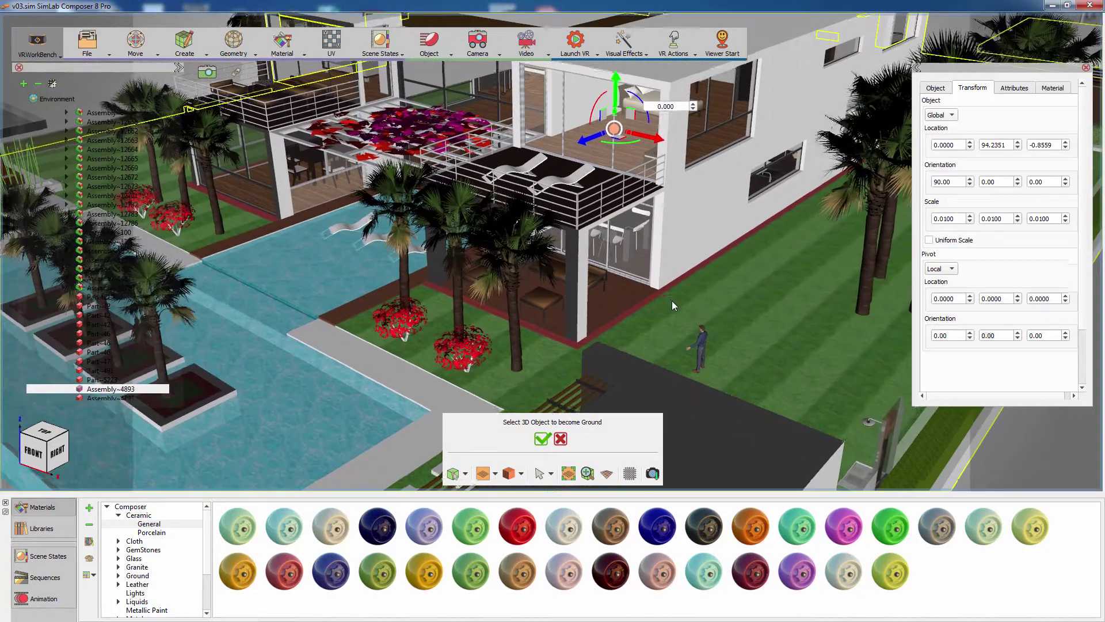
pyautogui.scroll(1, 667, 305)
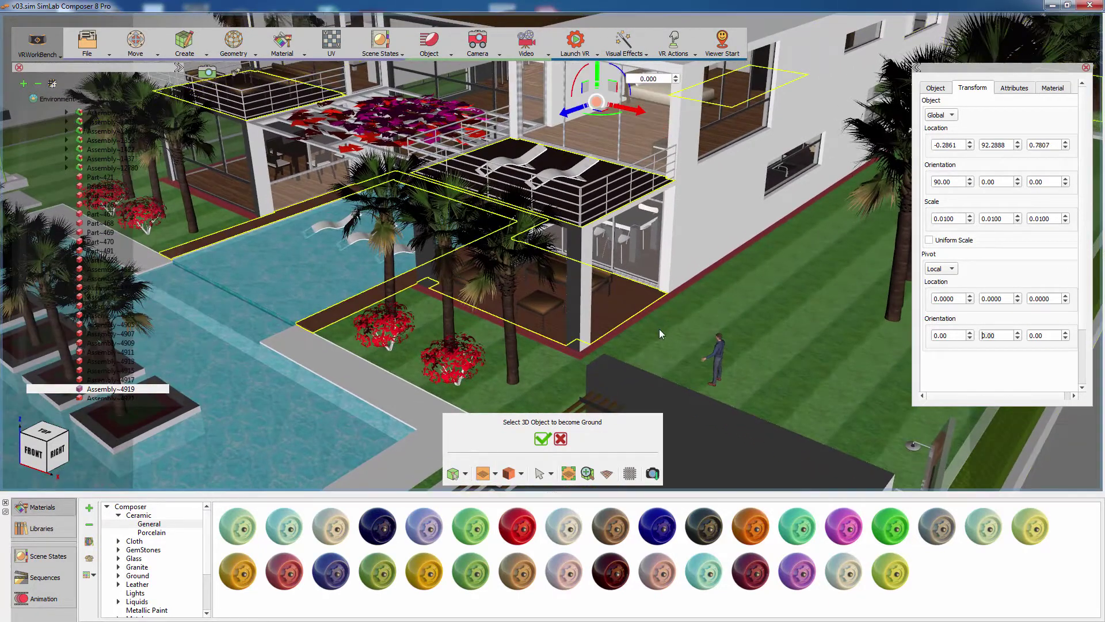
pyautogui.click(660, 332)
pyautogui.click(640, 314)
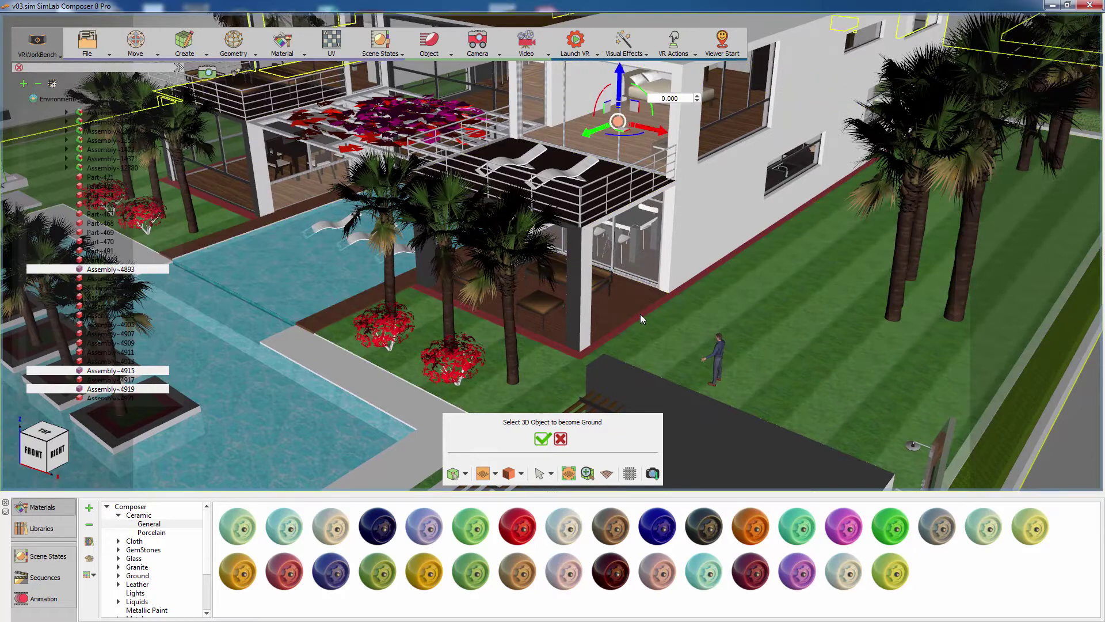
pyautogui.click(547, 441)
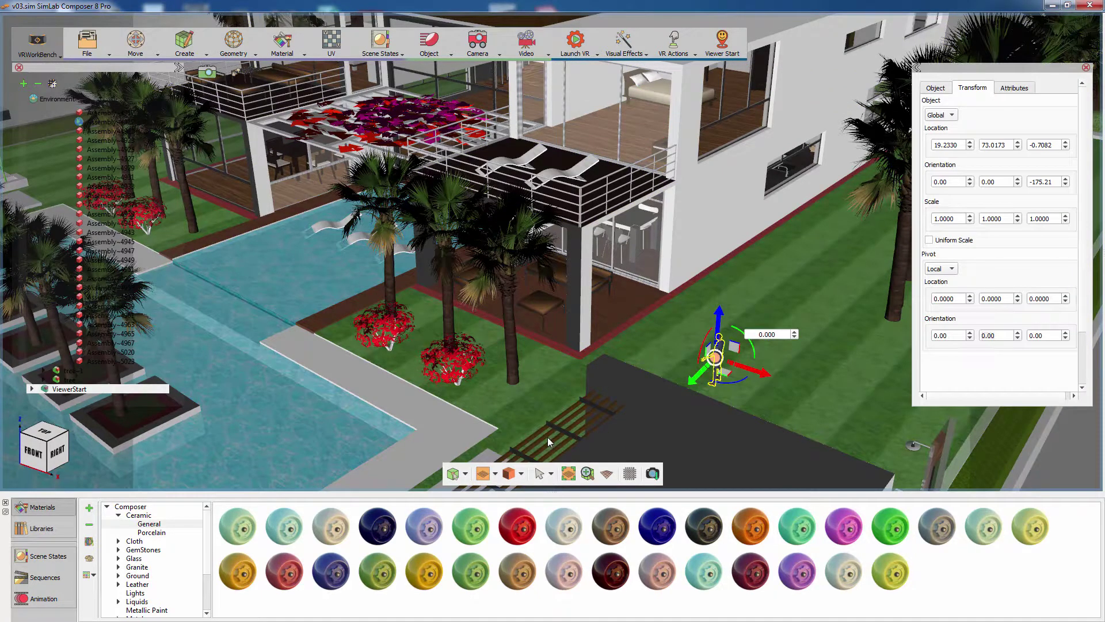
# Step: Launch the scene in the desktop viewer and walk around the villa to examine it
pyautogui.click(576, 53)
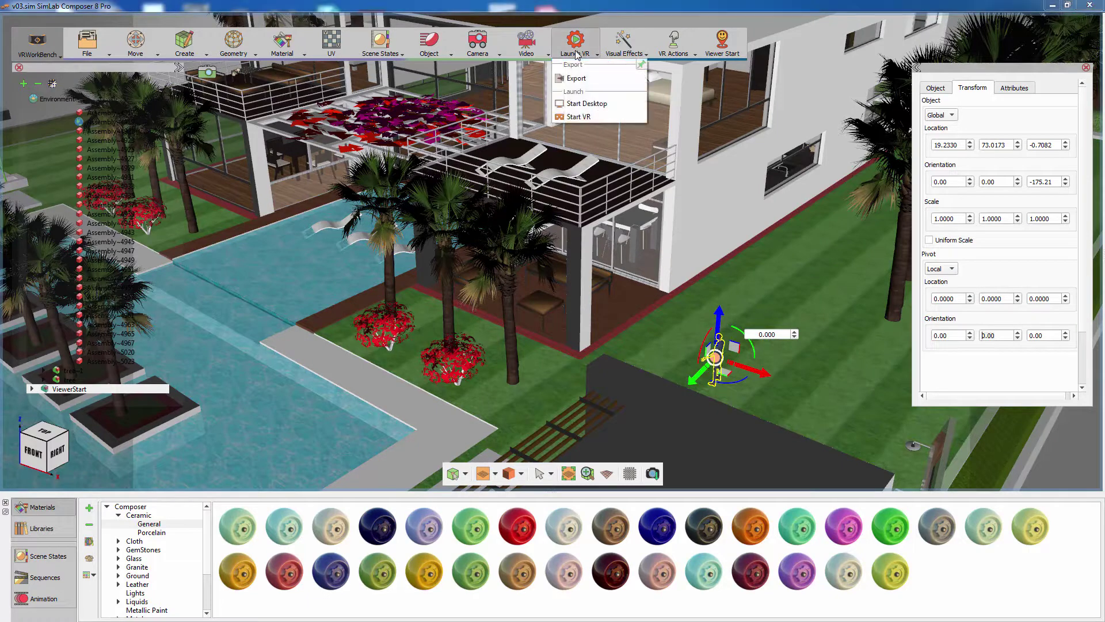
pyautogui.click(576, 104)
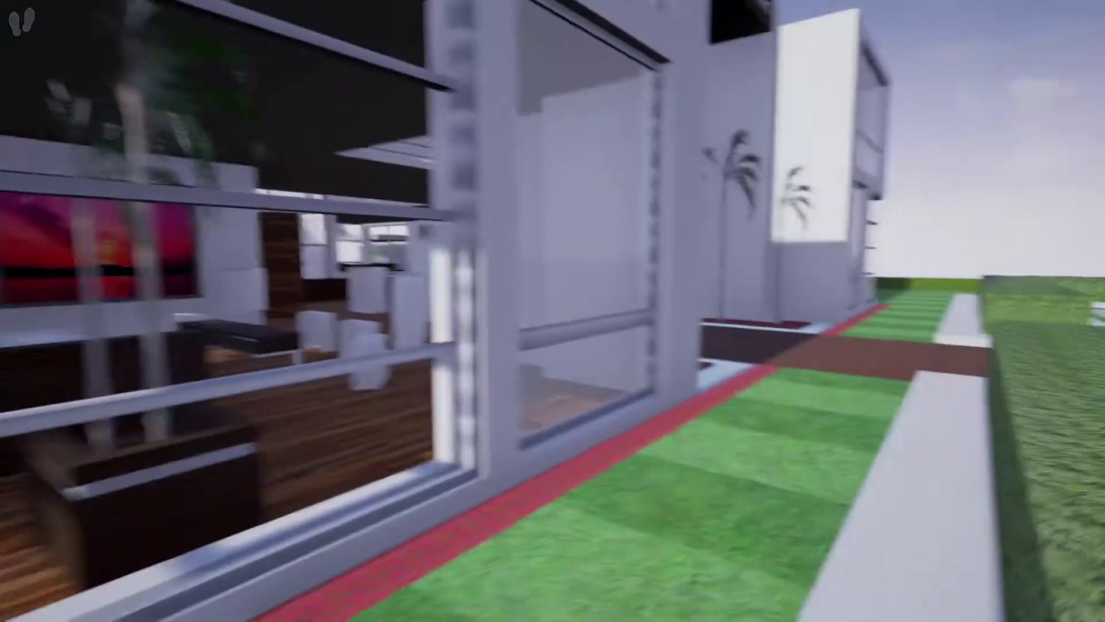
pyautogui.press('w')
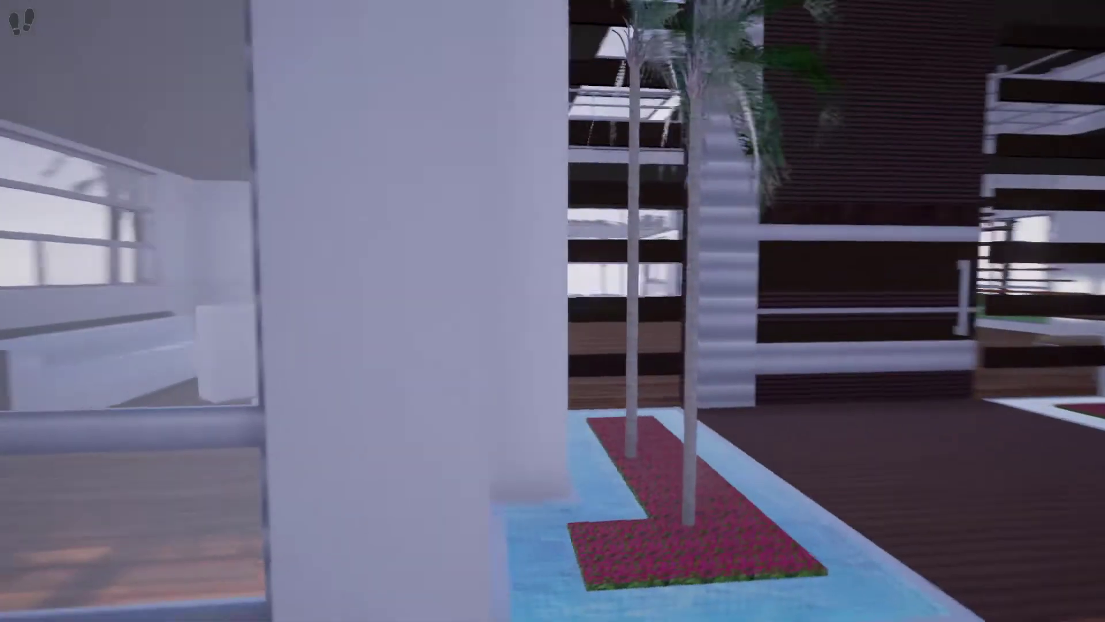
pyautogui.press('d')
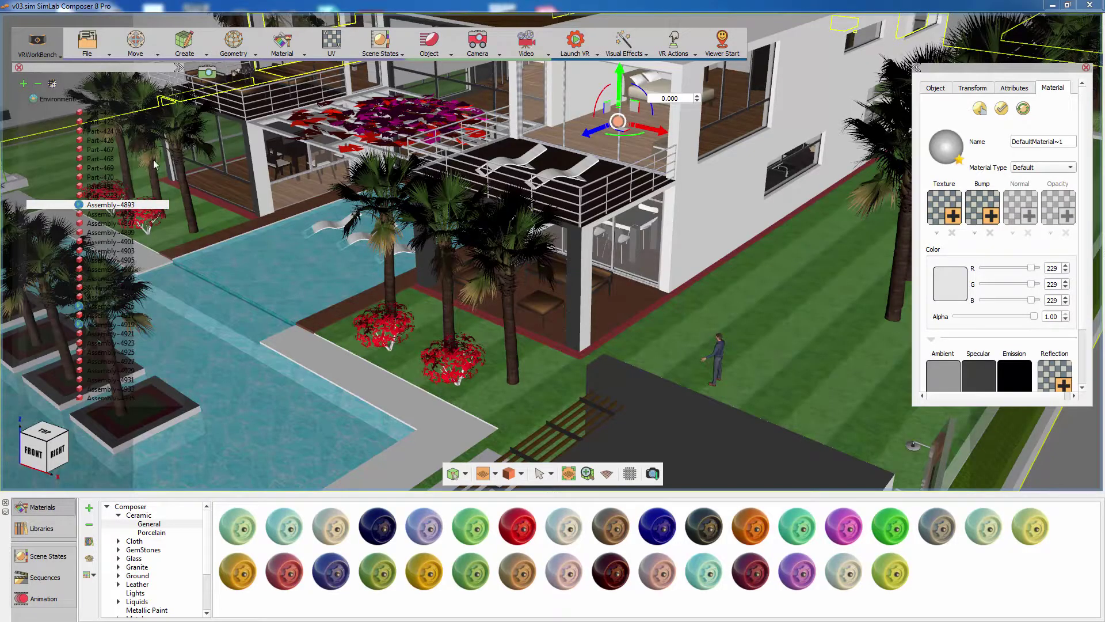
# Step: Set the environment's sky strength to 0.6 and sun strength to 1.2
pyautogui.click(60, 98)
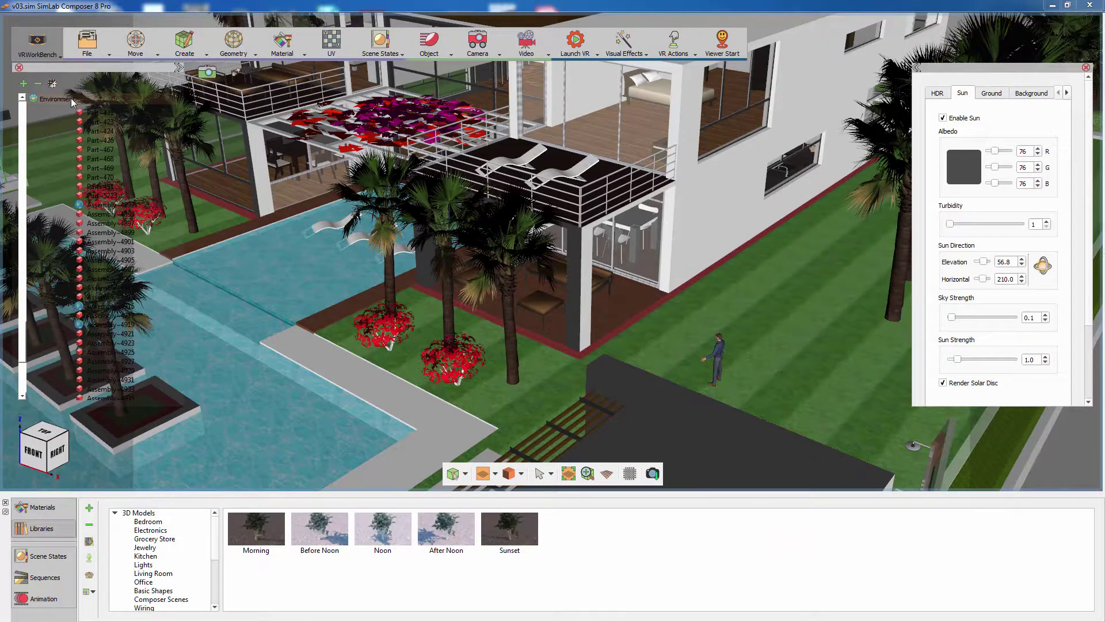
pyautogui.doubleClick(1029, 317)
pyautogui.write('.6')
pyautogui.press('Return')
pyautogui.moveTo(1038, 359); pyautogui.dragTo(1023, 361)
pyautogui.write('1.2')
pyautogui.press('Return')
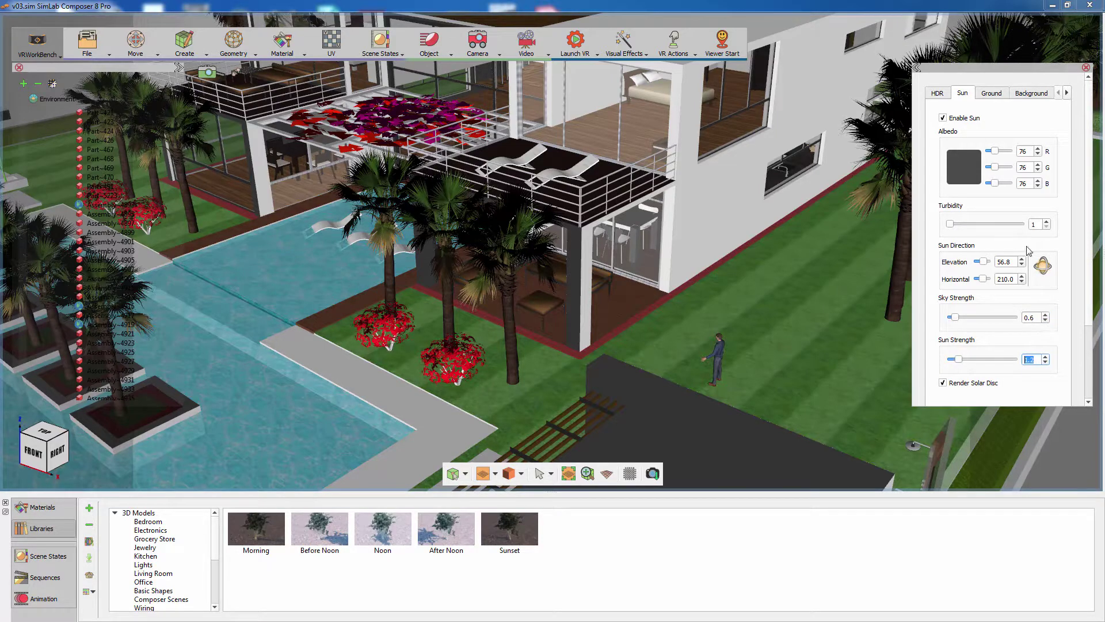
# Step: Set the sun's albedo to the light beige colour #c2bb9c
pyautogui.click(972, 182)
pyautogui.moveTo(1084, 200); pyautogui.dragTo(1087, 158)
pyautogui.click(1056, 222)
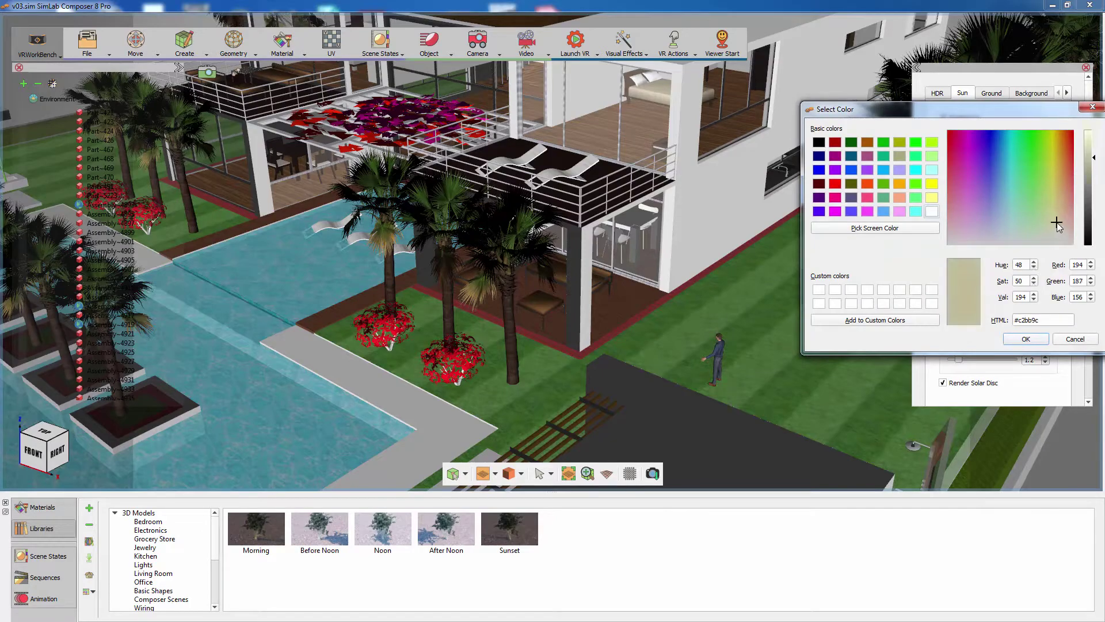
pyautogui.click(1026, 338)
# Step: Adjust the sun direction interactively to about 33.4 elevation and 333.4 horizontal
pyautogui.click(1043, 266)
pyautogui.moveTo(656, 307); pyautogui.dragTo(654, 392, button='middle')
pyautogui.moveTo(563, 231); pyautogui.dragTo(567, 255)
pyautogui.click(541, 443)
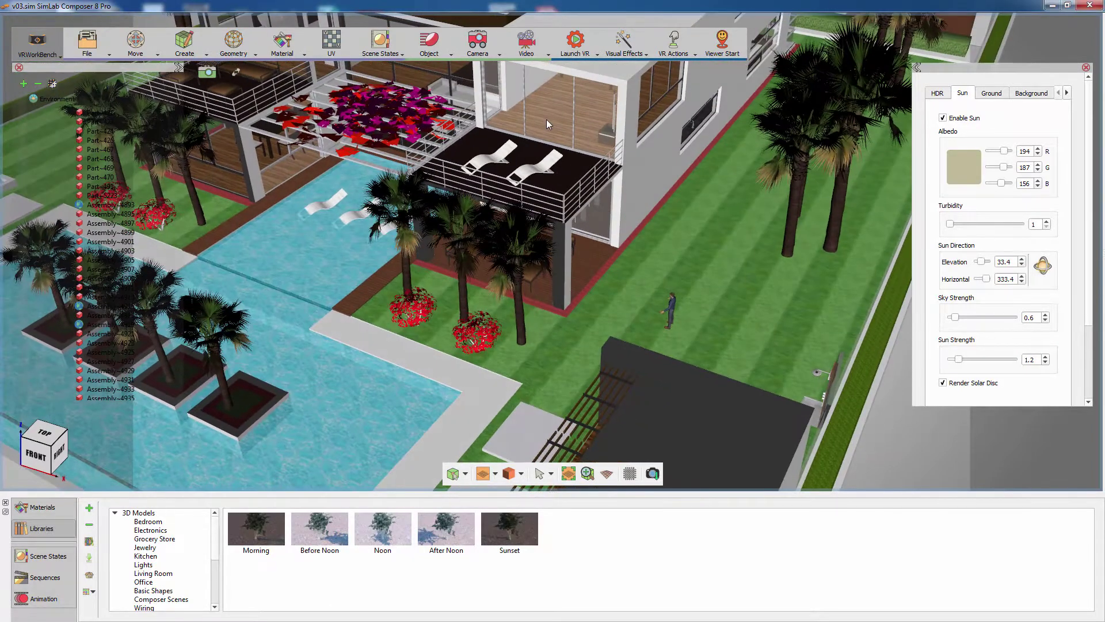
# Step: Change the material type of the villa's window panes to Glass
pyautogui.click(547, 119)
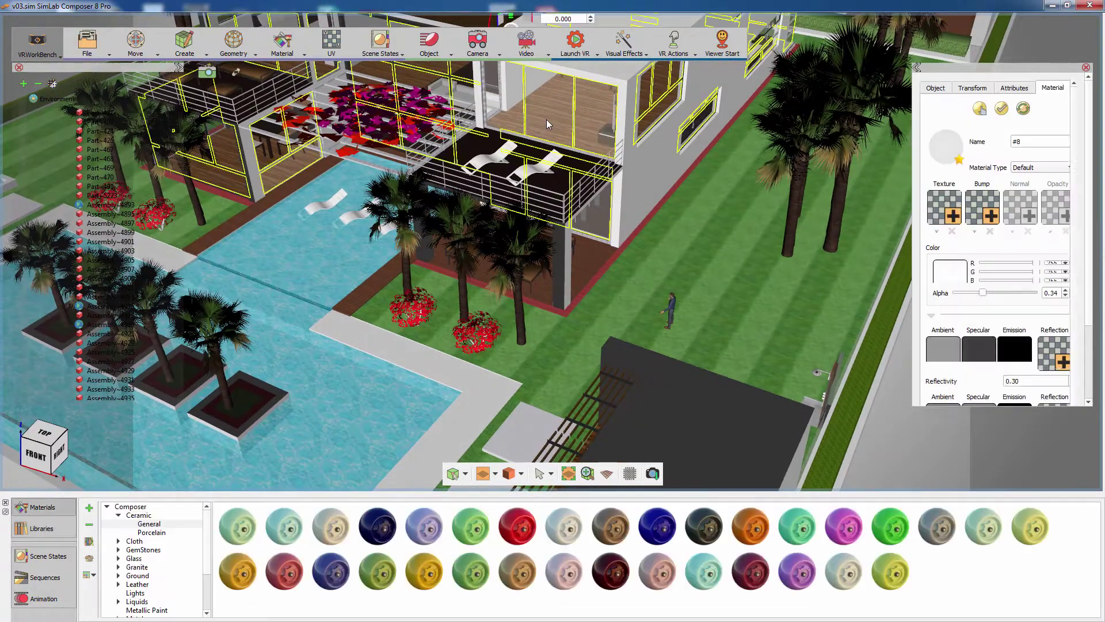
pyautogui.click(1036, 168)
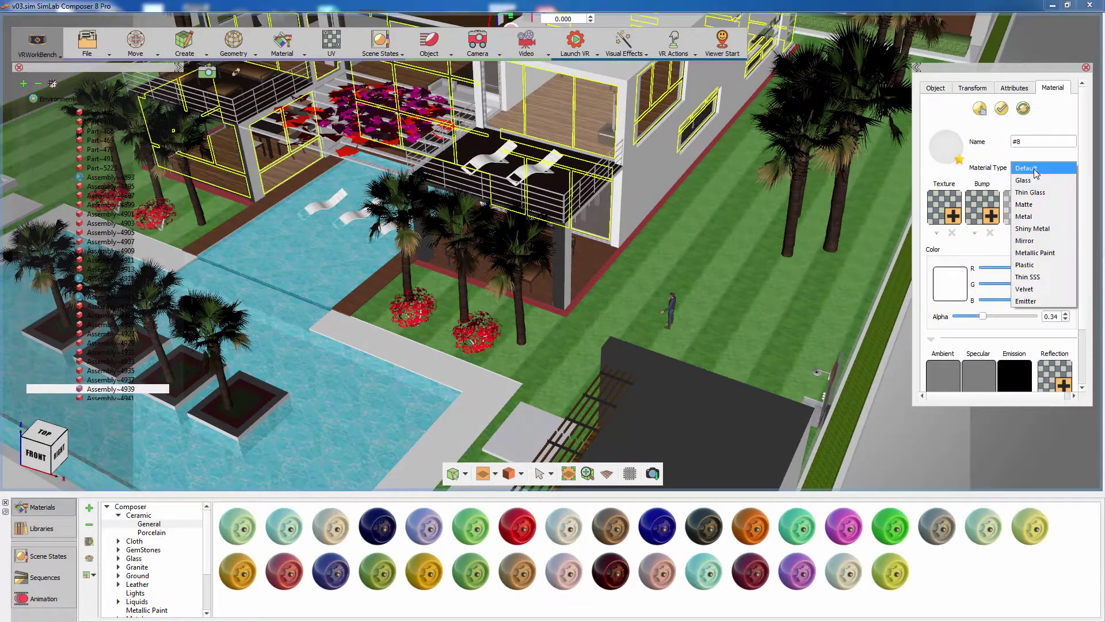
pyautogui.click(1031, 181)
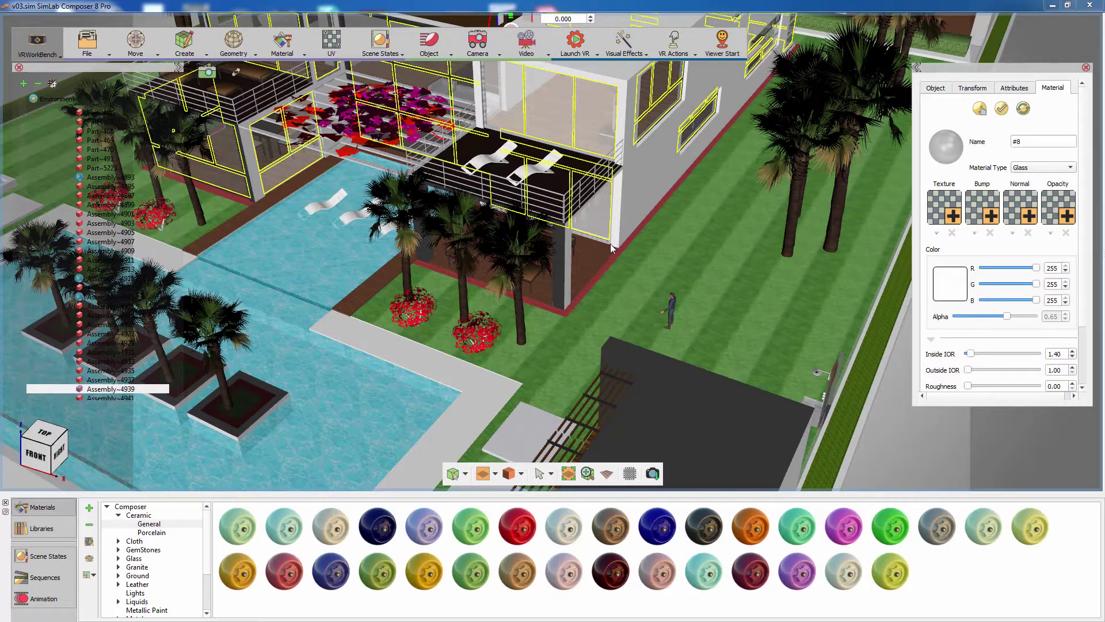
# Step: Turn the pool's surface into VR water and select it to show its VR Water settings
pyautogui.moveTo(582, 307); pyautogui.dragTo(686, 333)
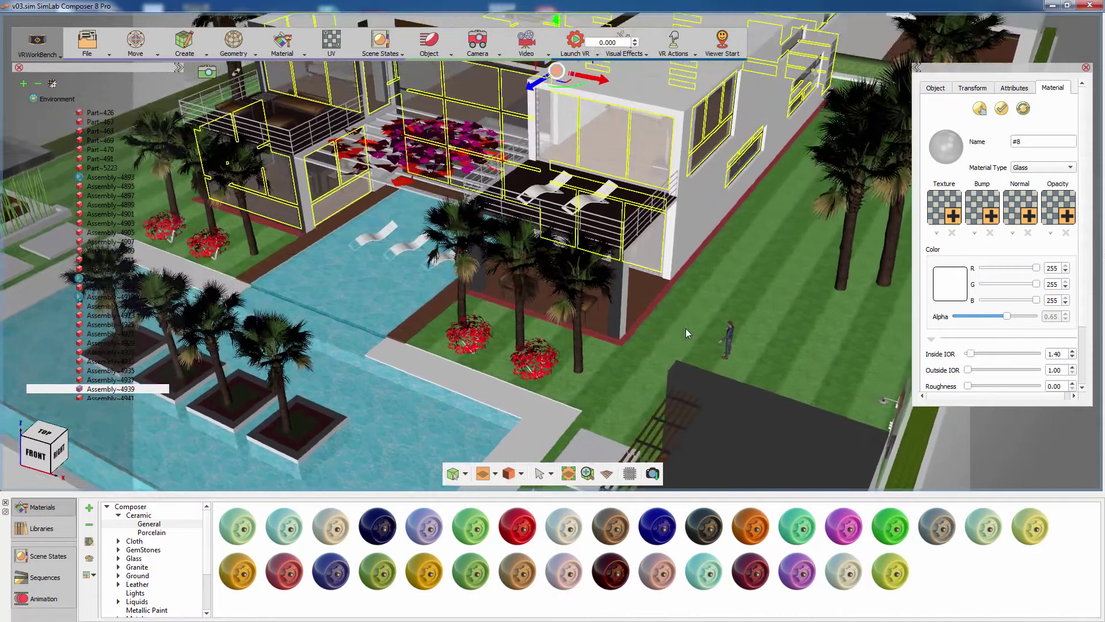
pyautogui.moveTo(754, 296); pyautogui.dragTo(554, 345)
pyautogui.moveTo(527, 313); pyautogui.dragTo(616, 344, button='middle')
pyautogui.scroll(2, 541, 340)
pyautogui.moveTo(537, 369); pyautogui.dragTo(606, 247, button='middle')
pyautogui.scroll(3, 679, 320)
pyautogui.click(623, 52)
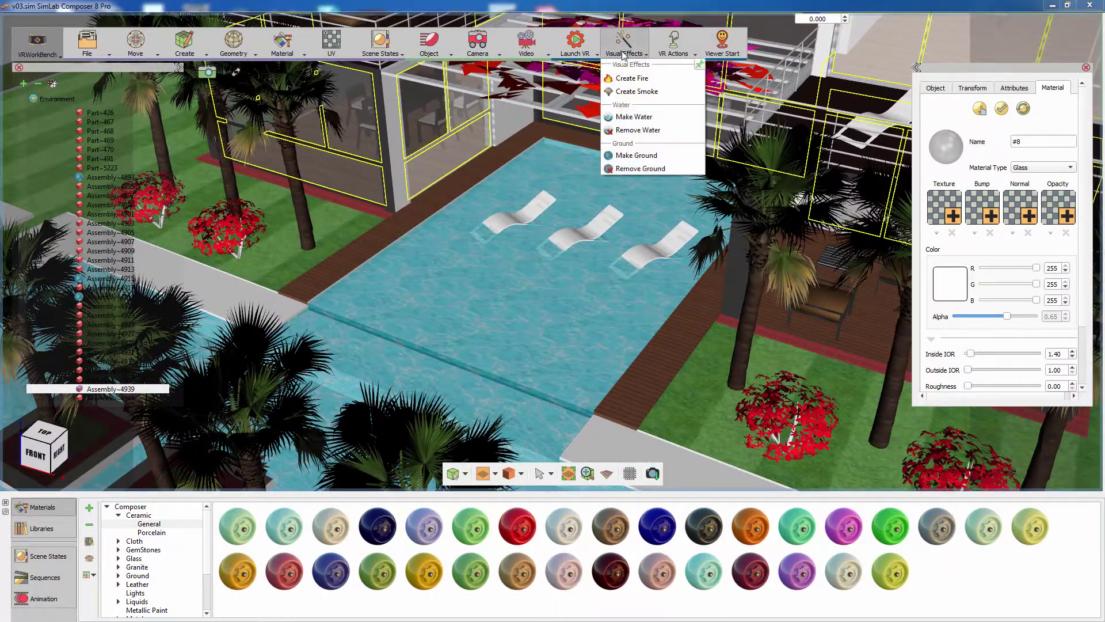
pyautogui.click(633, 117)
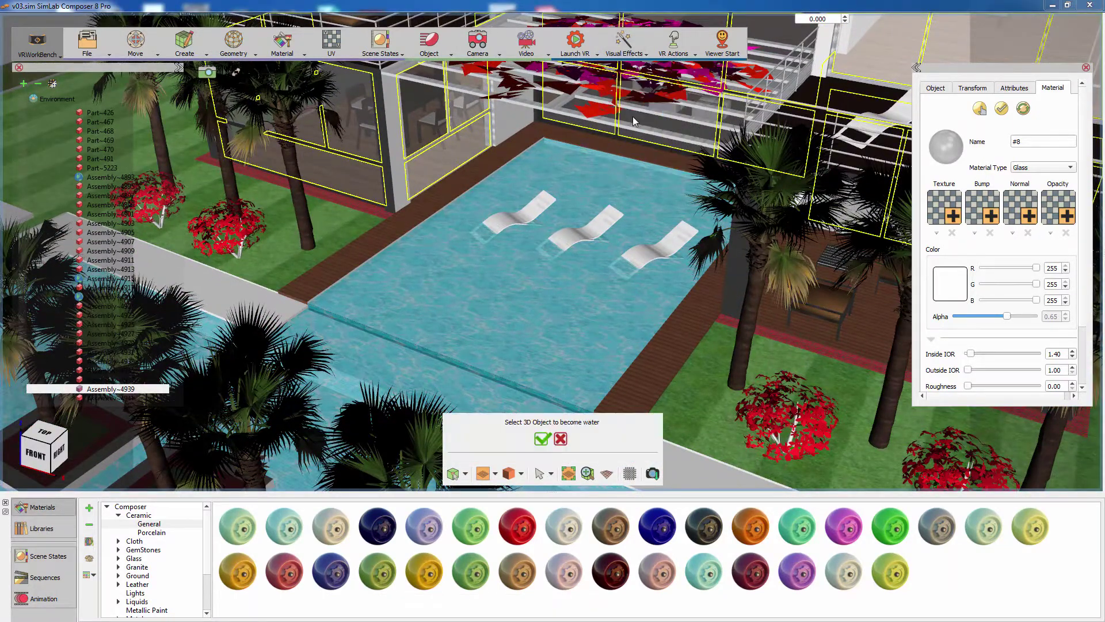
pyautogui.click(549, 306)
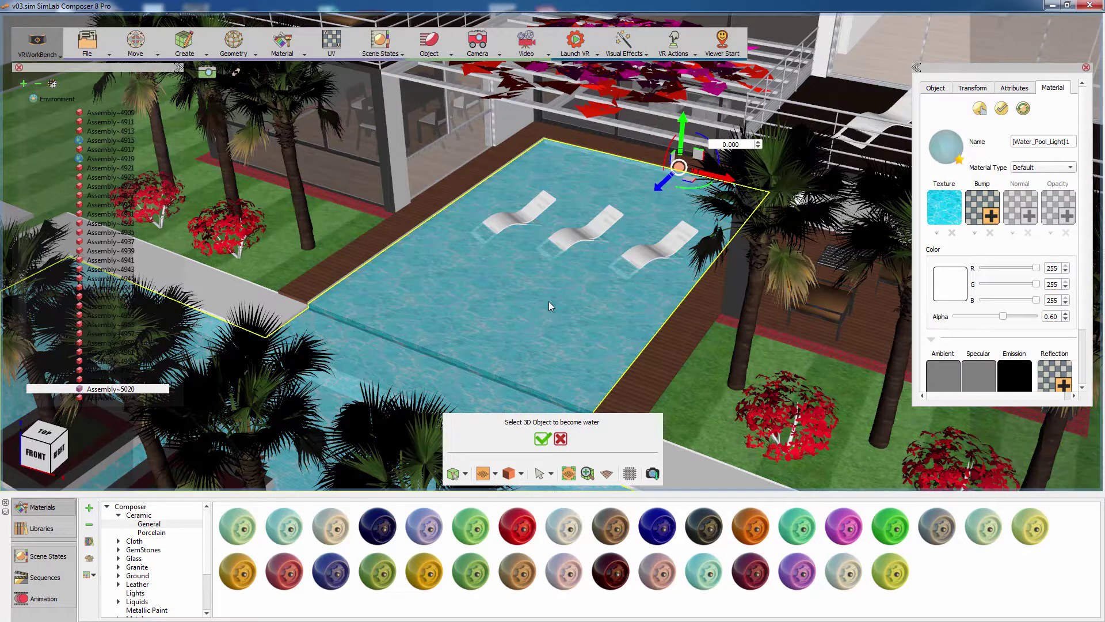
pyautogui.click(541, 439)
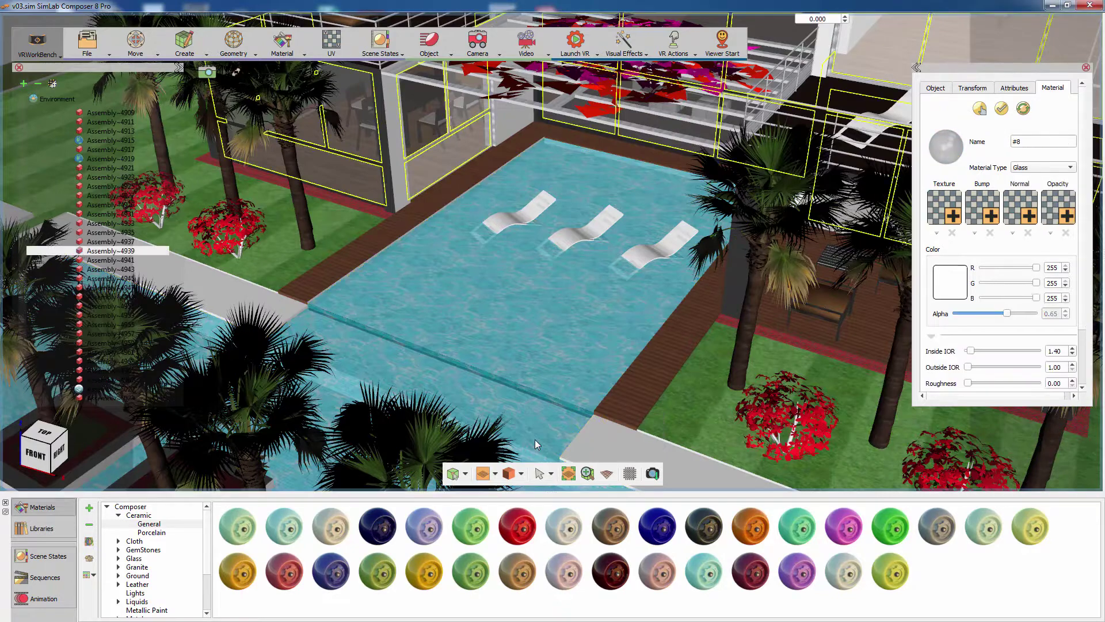
pyautogui.click(563, 327)
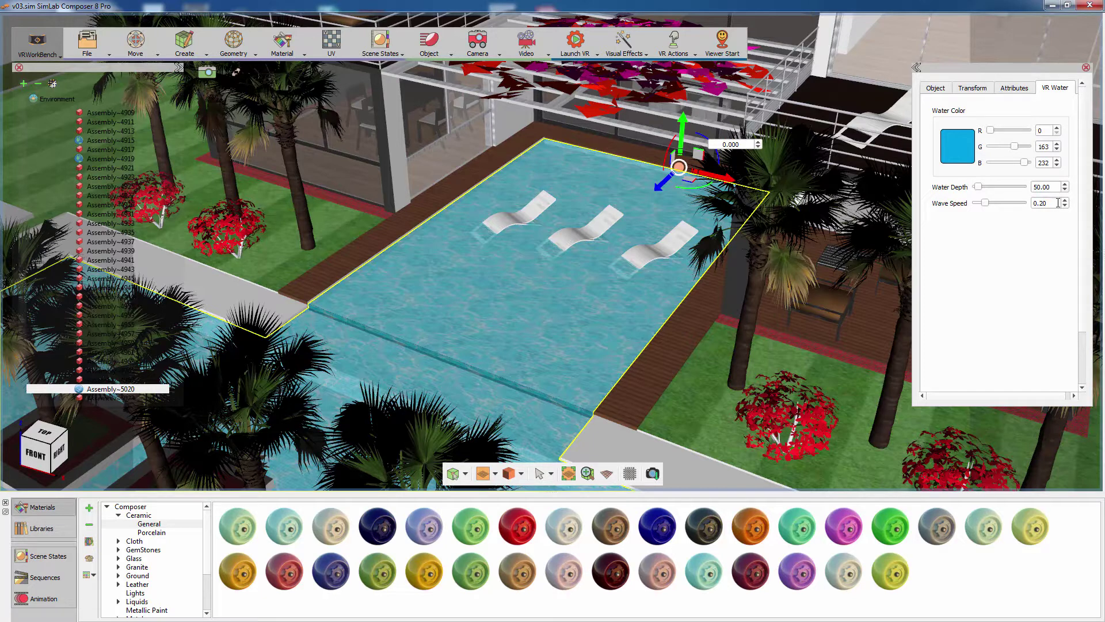
# Step: Launch the scene in the desktop VR viewer and walk through it to examine the pool water
pyautogui.click(576, 46)
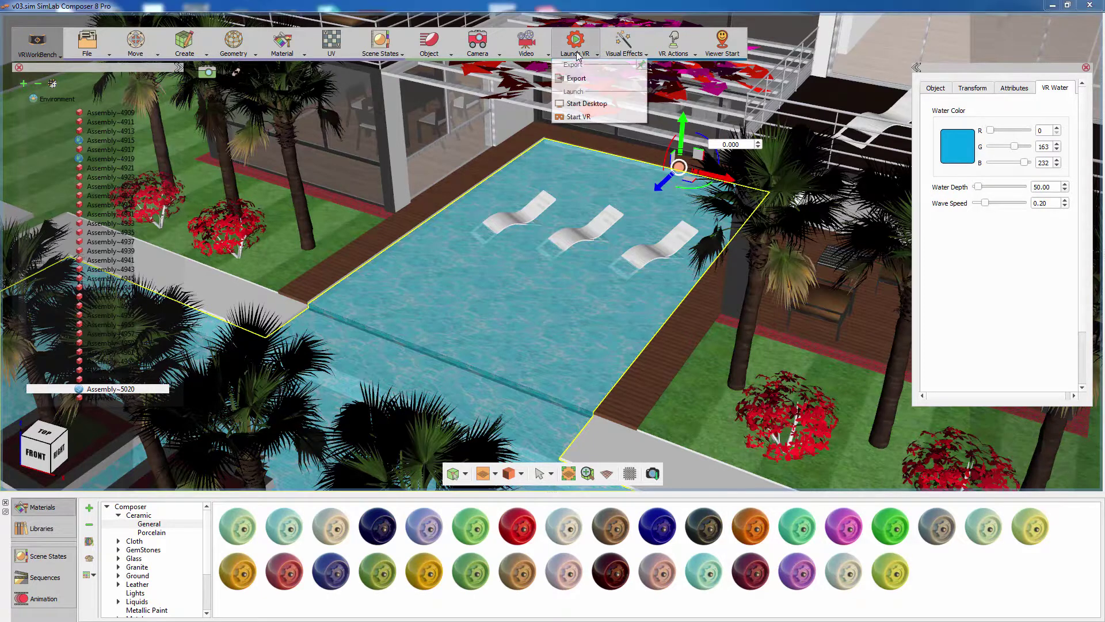
pyautogui.click(584, 104)
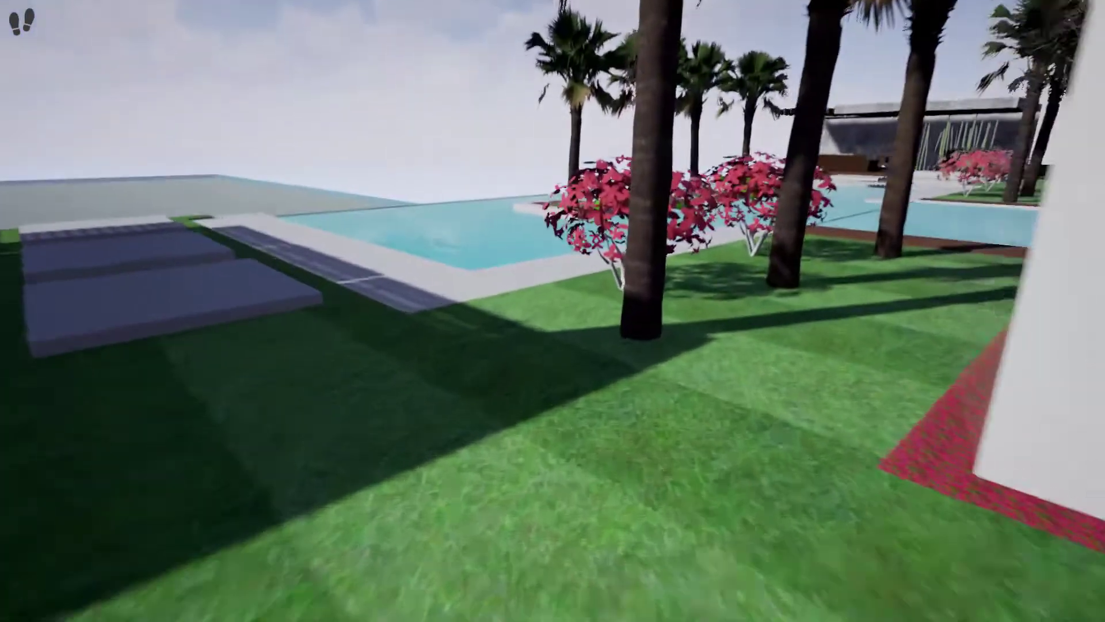
pyautogui.press('w')
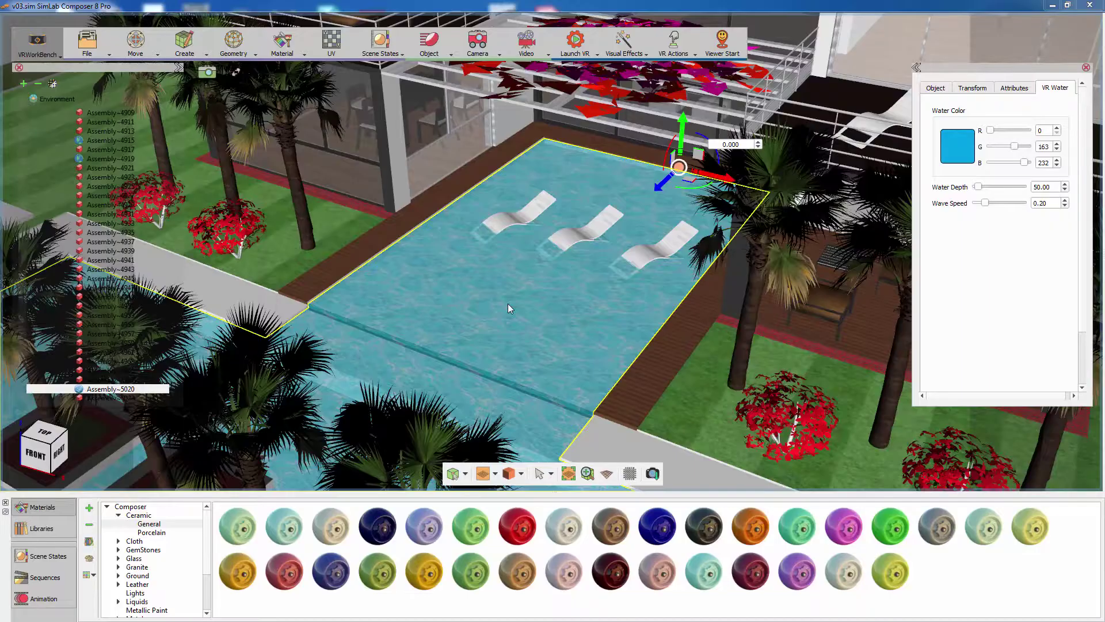
# Step: Select the complete main door assembly at the villa's back entrance
pyautogui.moveTo(752, 203); pyautogui.dragTo(357, 242, button='middle')
pyautogui.scroll(5, 600, 266)
pyautogui.scroll(2, 596, 371)
pyautogui.moveTo(597, 375); pyautogui.dragTo(504, 246, button='middle')
pyautogui.click(505, 246)
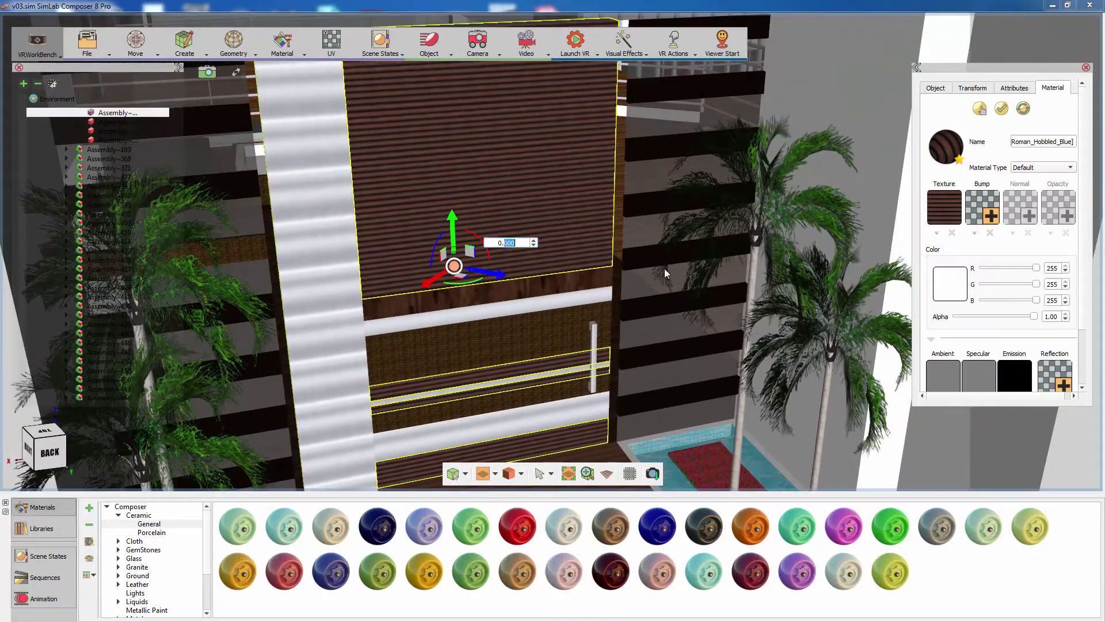
pyautogui.click(569, 224)
pyautogui.moveTo(569, 224); pyautogui.dragTo(661, 188, button='middle')
pyautogui.moveTo(685, 241); pyautogui.dragTo(616, 240, button='middle')
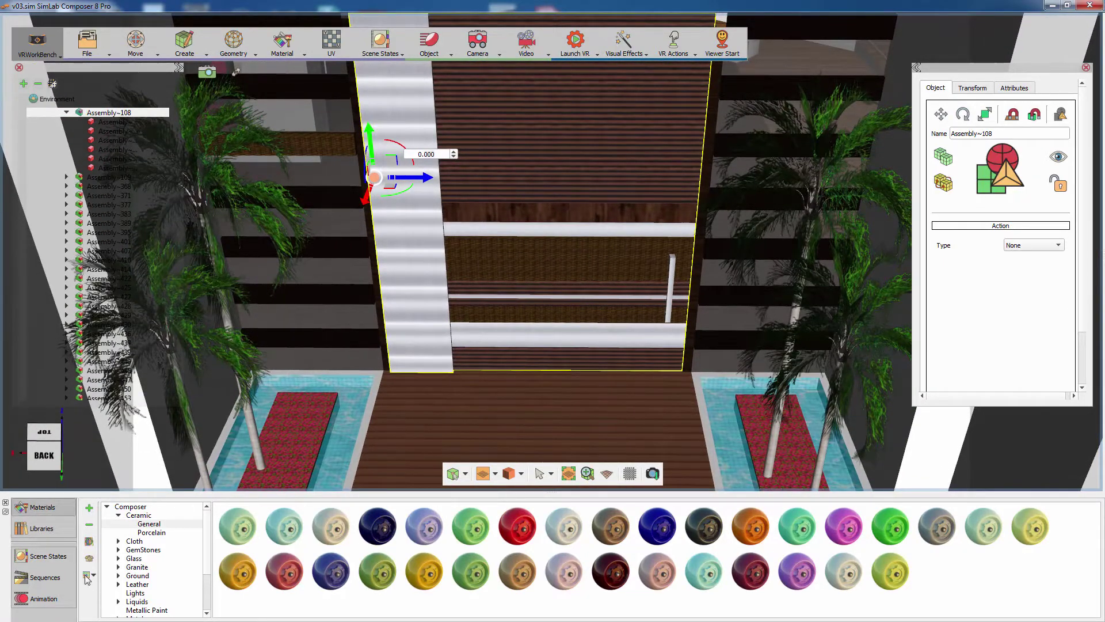
# Step: Show the animation timeline and shift the main door's pivot about 0.290 along its red axis
pyautogui.click(57, 598)
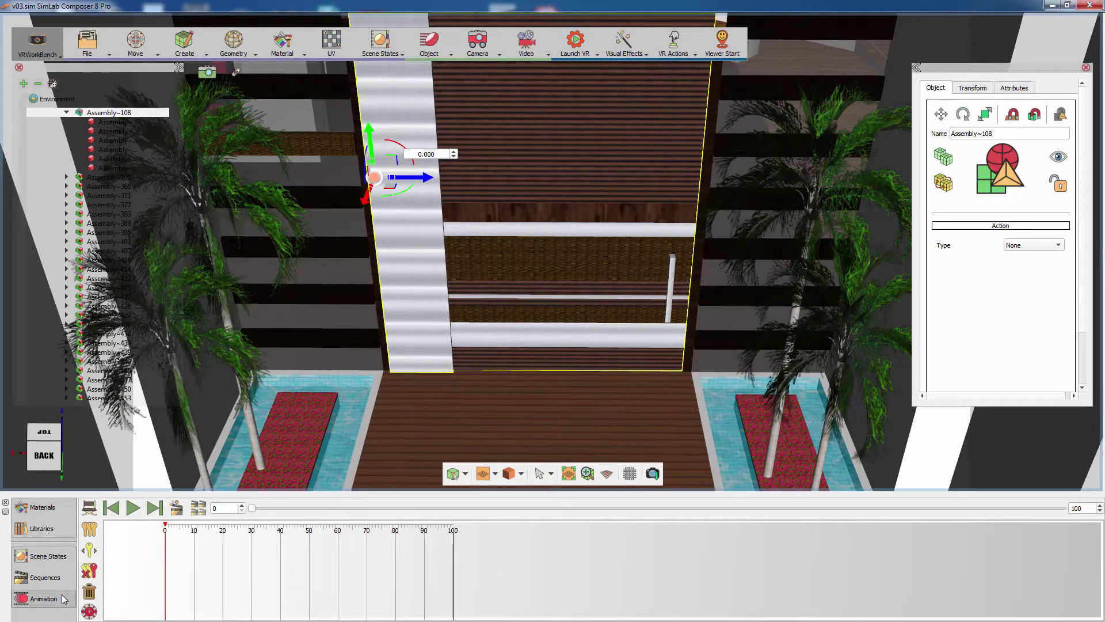
pyautogui.moveTo(617, 251); pyautogui.dragTo(606, 364, button='middle')
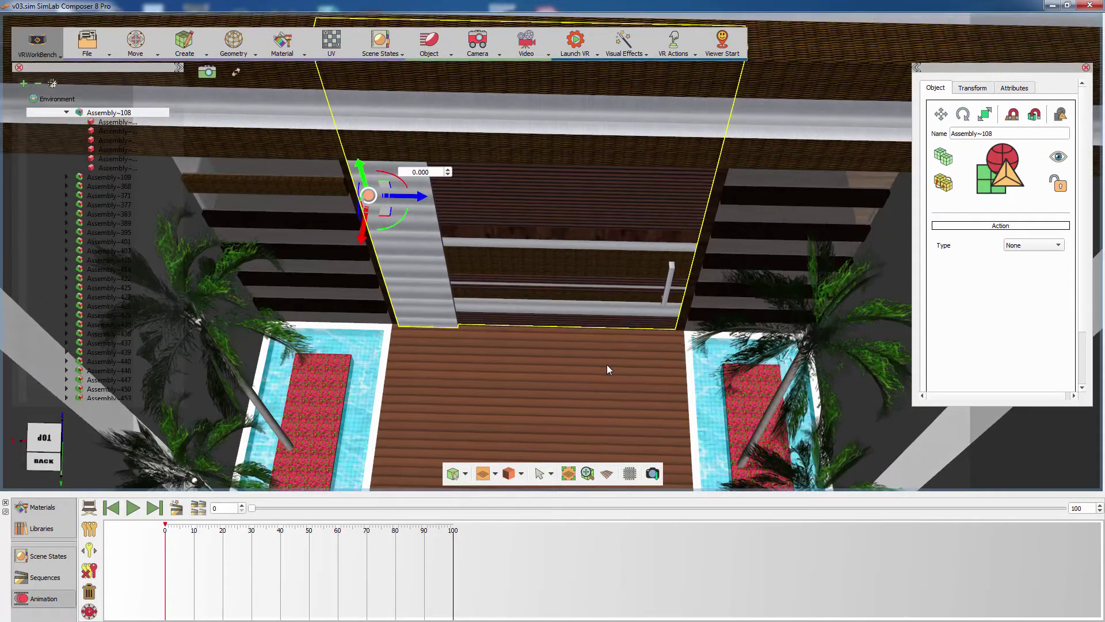
pyautogui.moveTo(362, 242); pyautogui.dragTo(355, 257)
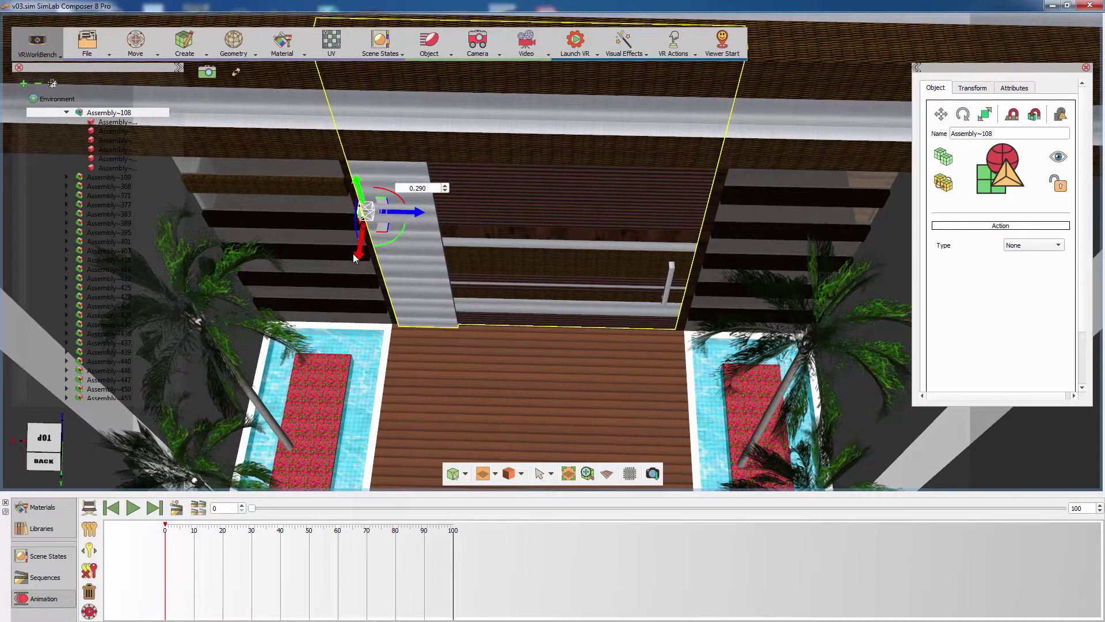
pyautogui.press('Escape')
pyautogui.moveTo(602, 381); pyautogui.dragTo(602, 358, button='middle')
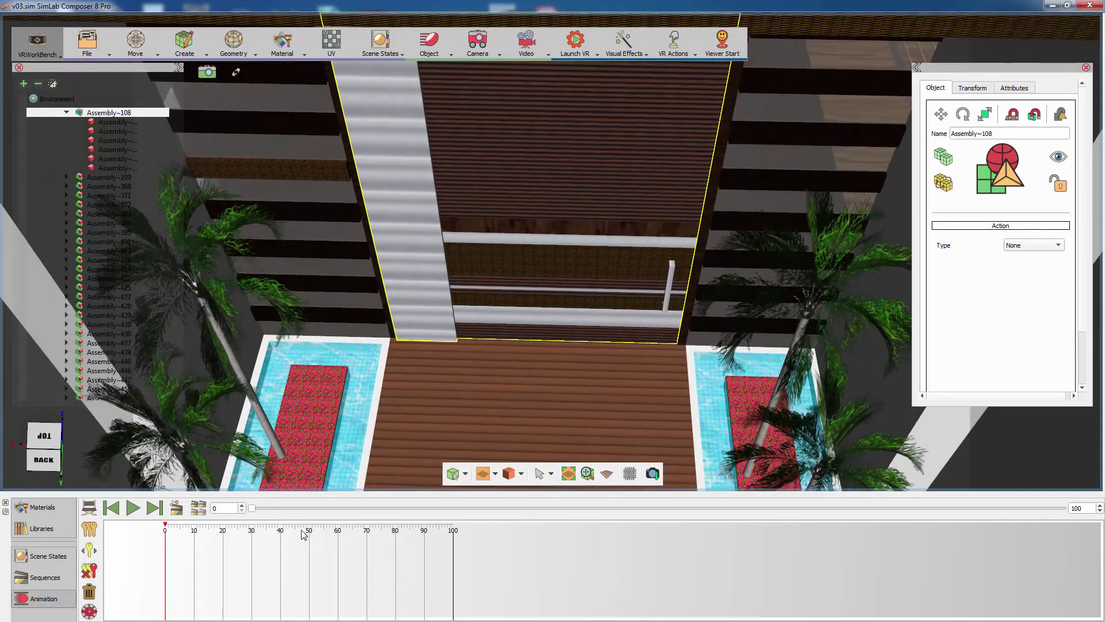
# Step: Animate the main door by rotating it about its vertical hinge axis to an open position at frame 20
pyautogui.moveTo(252, 509); pyautogui.dragTo(413, 511)
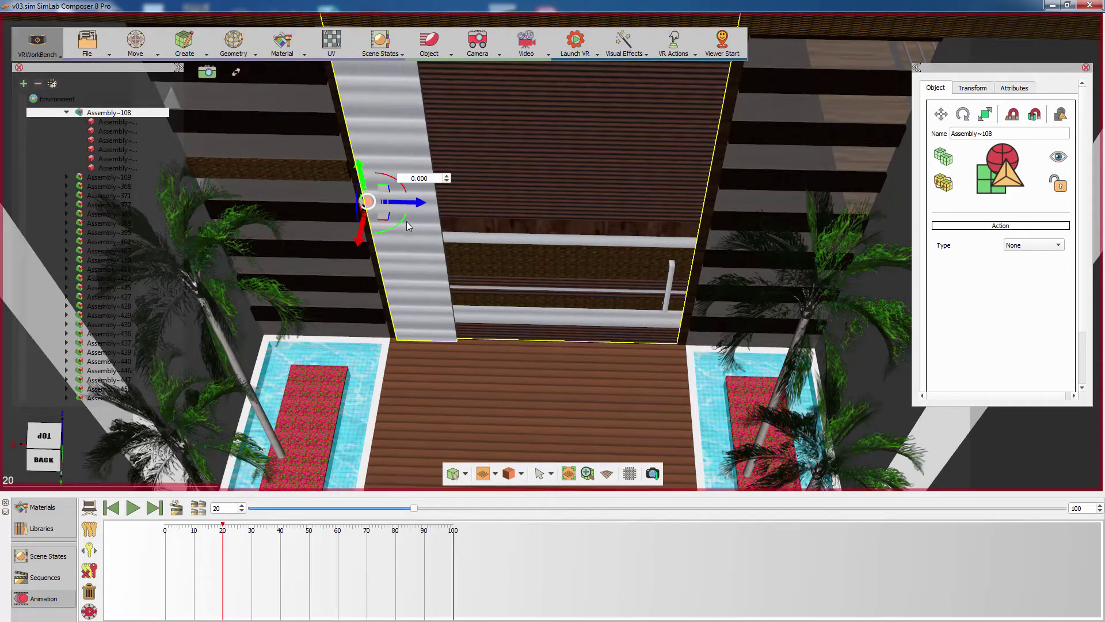
pyautogui.moveTo(403, 226); pyautogui.dragTo(326, 252)
pyautogui.moveTo(558, 298); pyautogui.dragTo(565, 262, button='middle')
pyautogui.moveTo(563, 288); pyautogui.dragTo(478, 329)
# Step: Create an animation sequence named Main_door from the door's keyframes, with a reverse sequence and the keyframes deleted from the timeline
pyautogui.moveTo(282, 570); pyautogui.dragTo(158, 519)
pyautogui.click(181, 514)
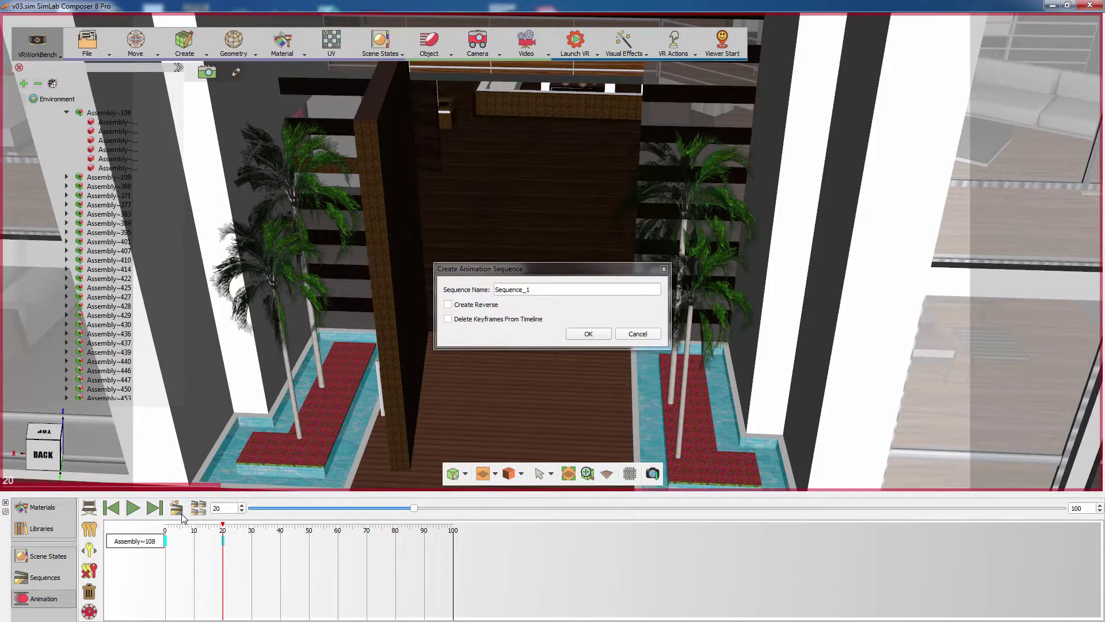
pyautogui.click(492, 307)
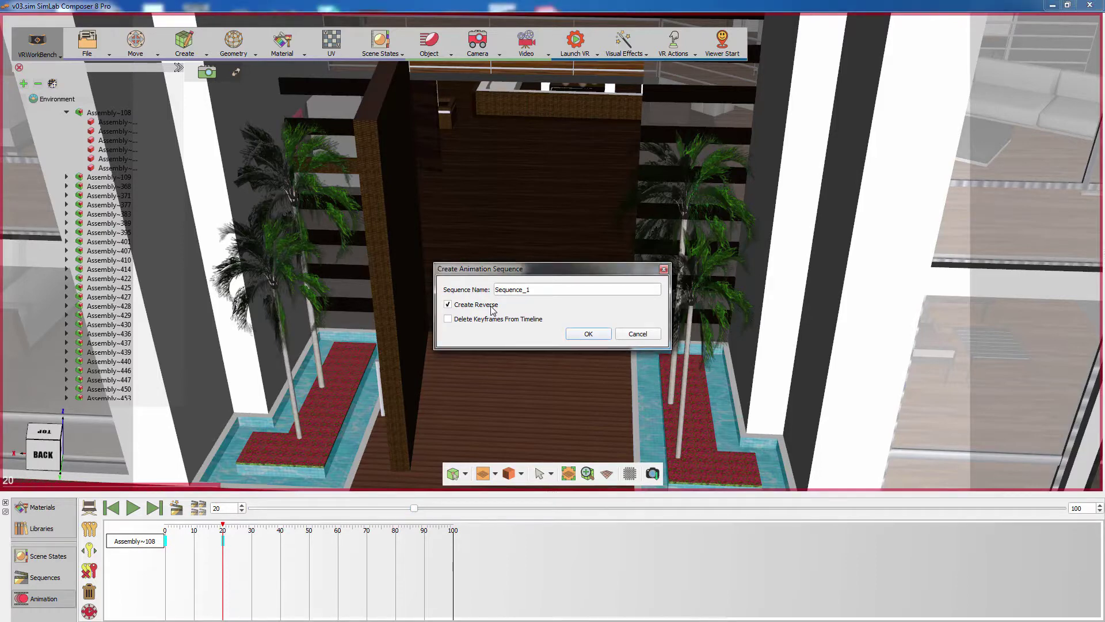
pyautogui.moveTo(545, 289); pyautogui.dragTo(487, 290)
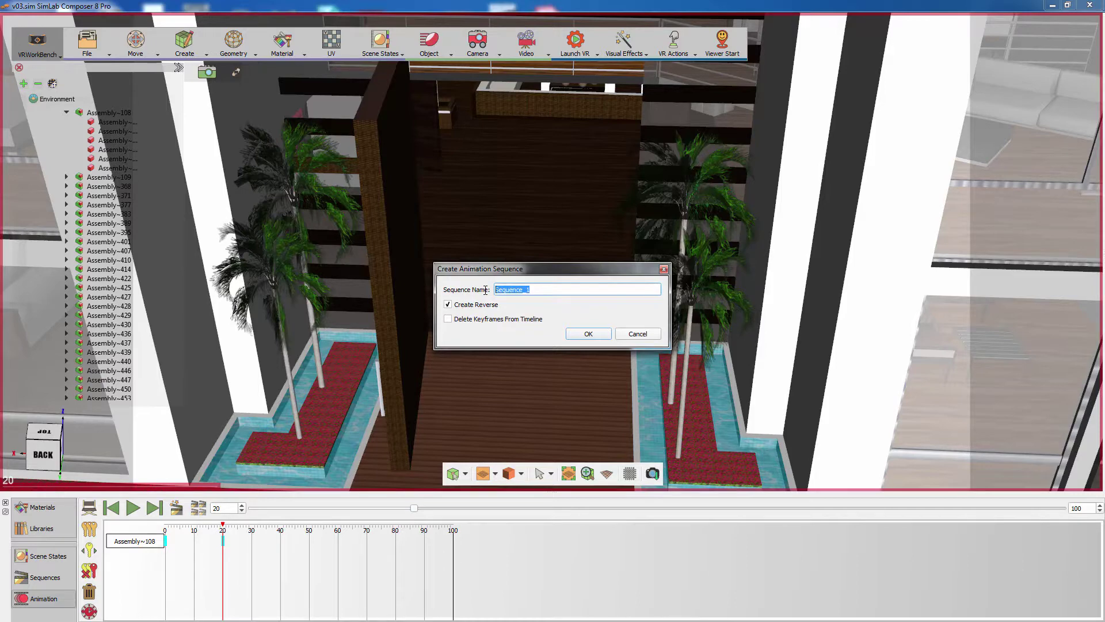
pyautogui.write('Main_door')
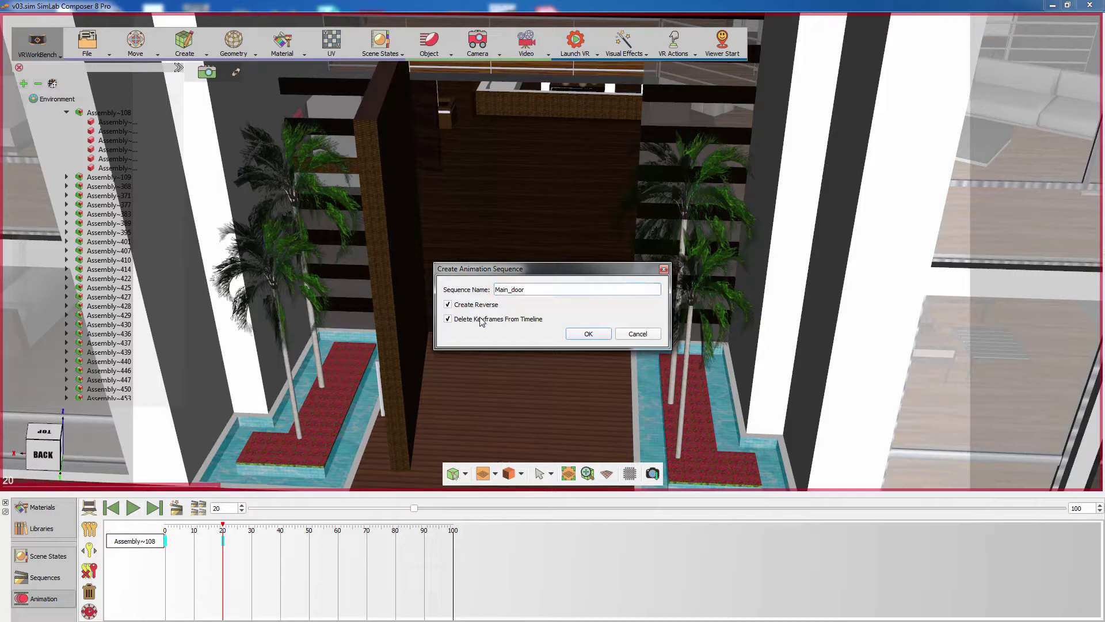
pyautogui.click(585, 335)
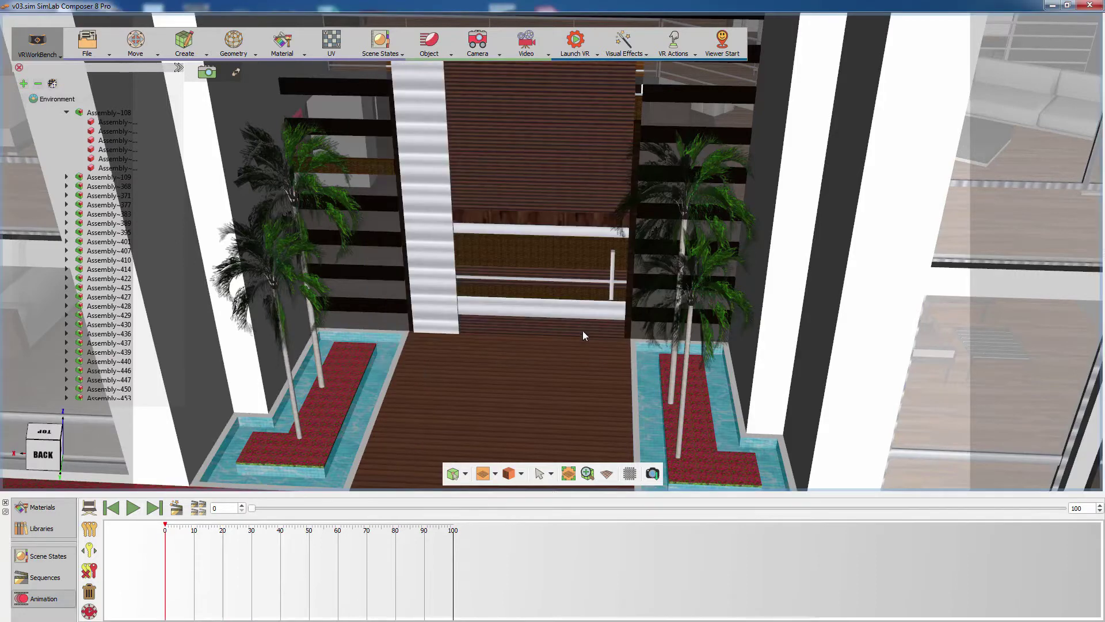
# Step: Show the list of animation sequences and set the main door's action type to Multi Actions
pyautogui.click(46, 577)
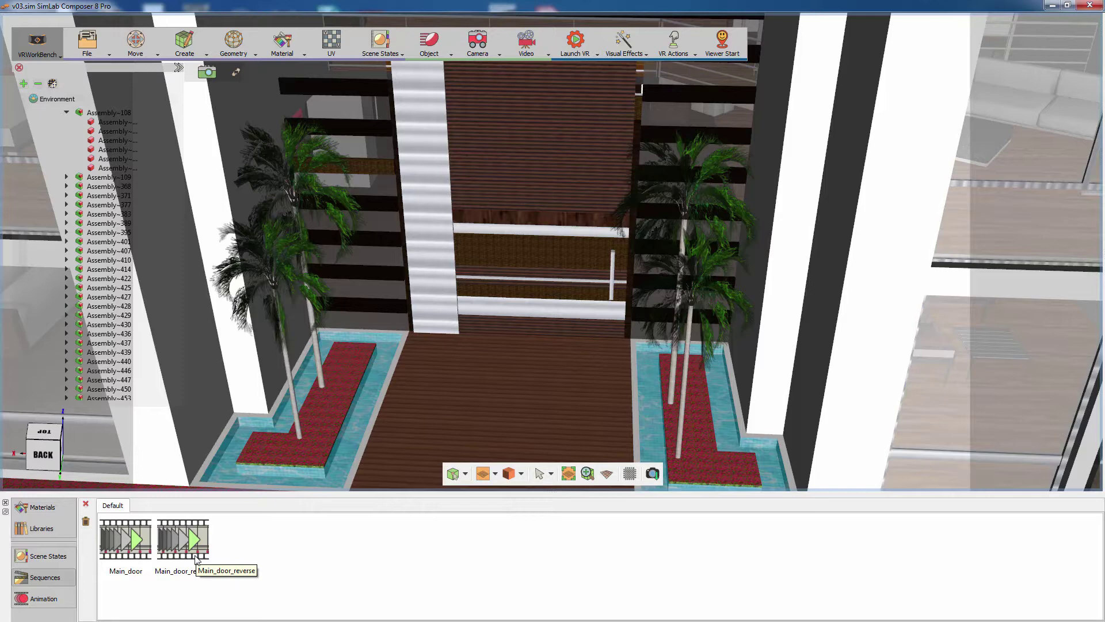
pyautogui.click(435, 253)
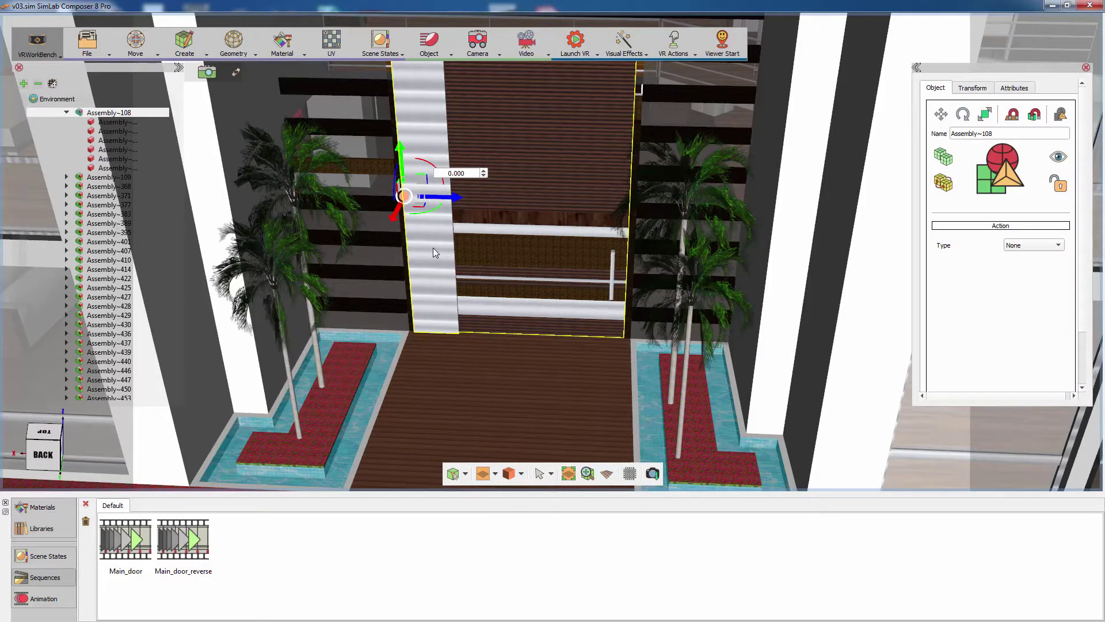
pyautogui.click(1016, 244)
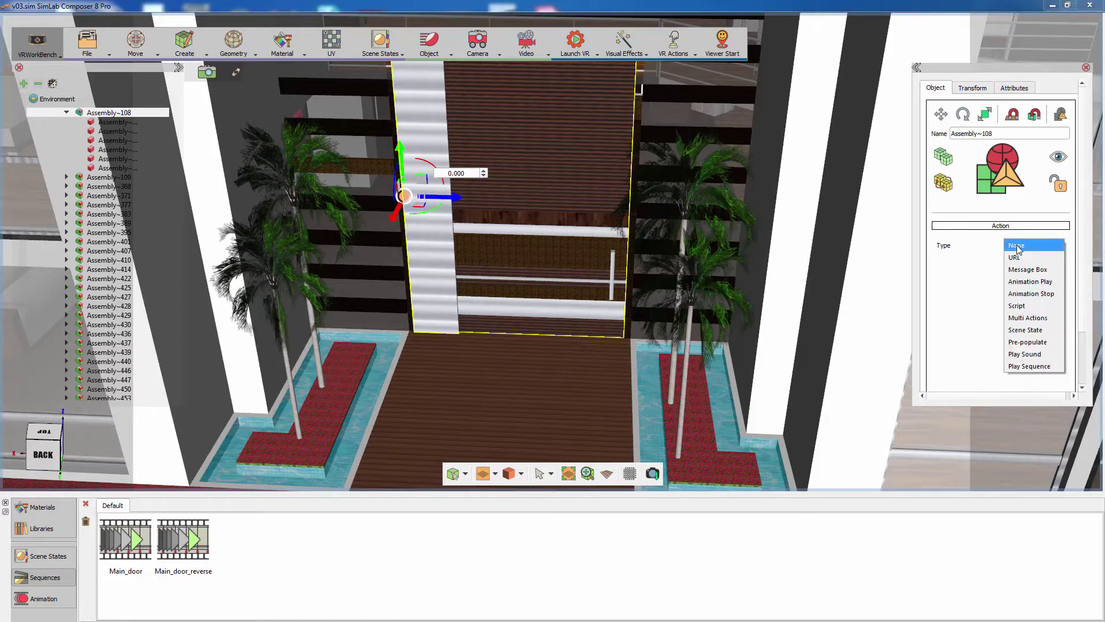
pyautogui.click(1028, 318)
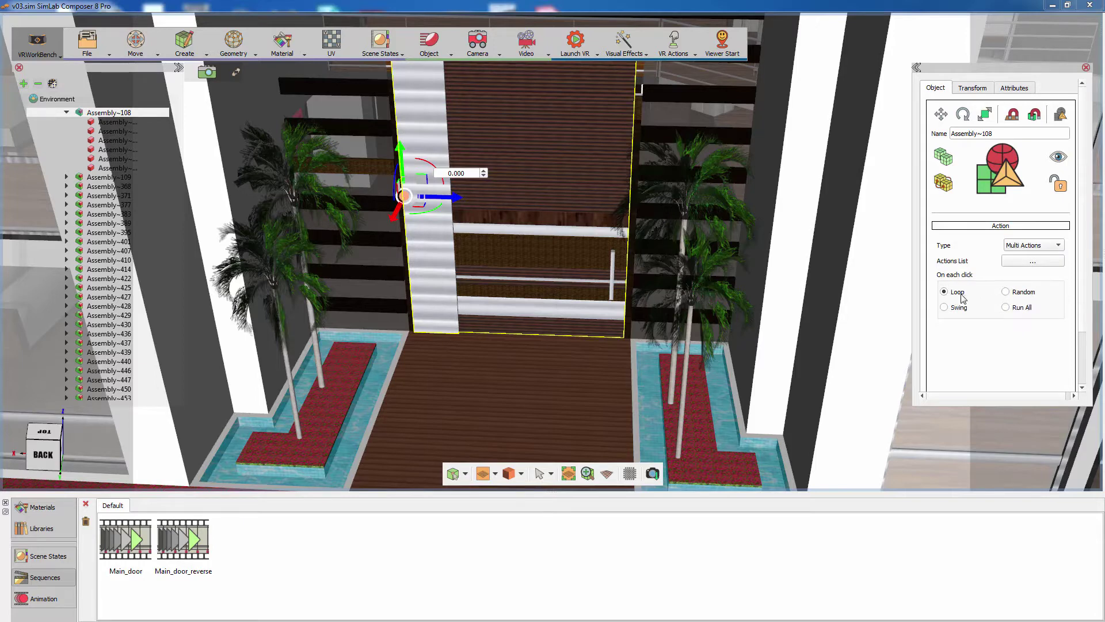
# Step: Add a Play Sequence action for Main_door to the door's actions list
pyautogui.click(1021, 263)
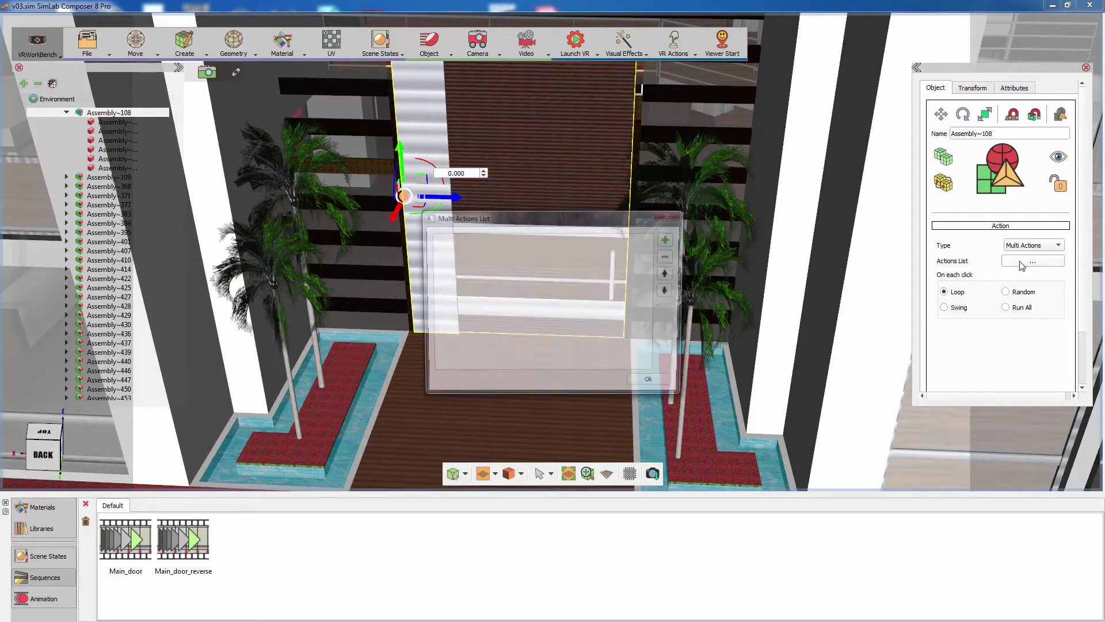
pyautogui.click(668, 238)
pyautogui.click(548, 223)
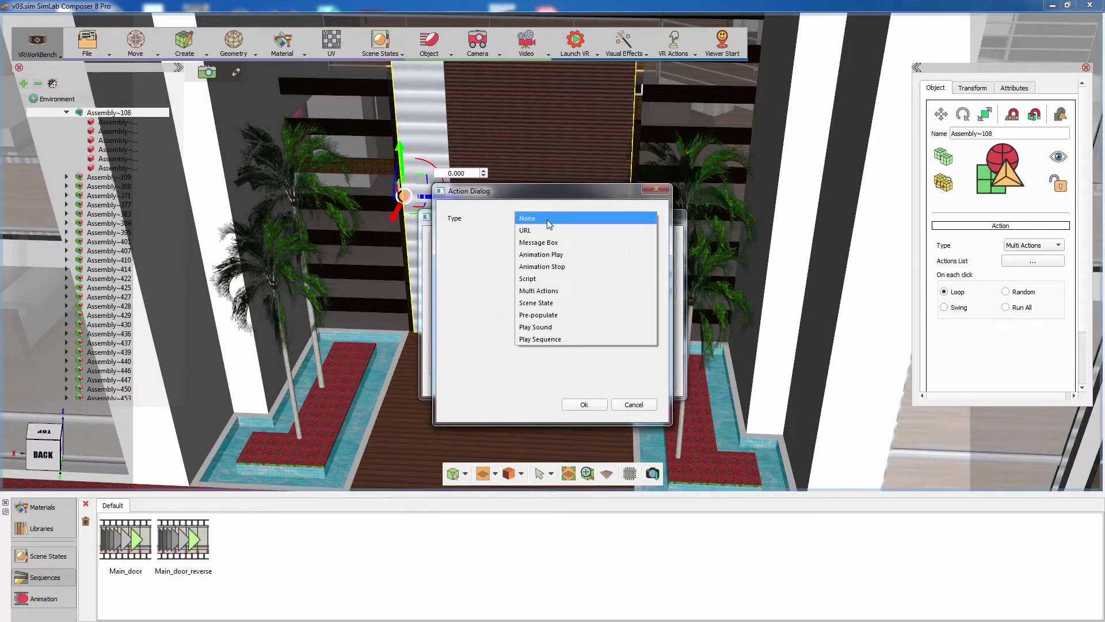
pyautogui.click(541, 339)
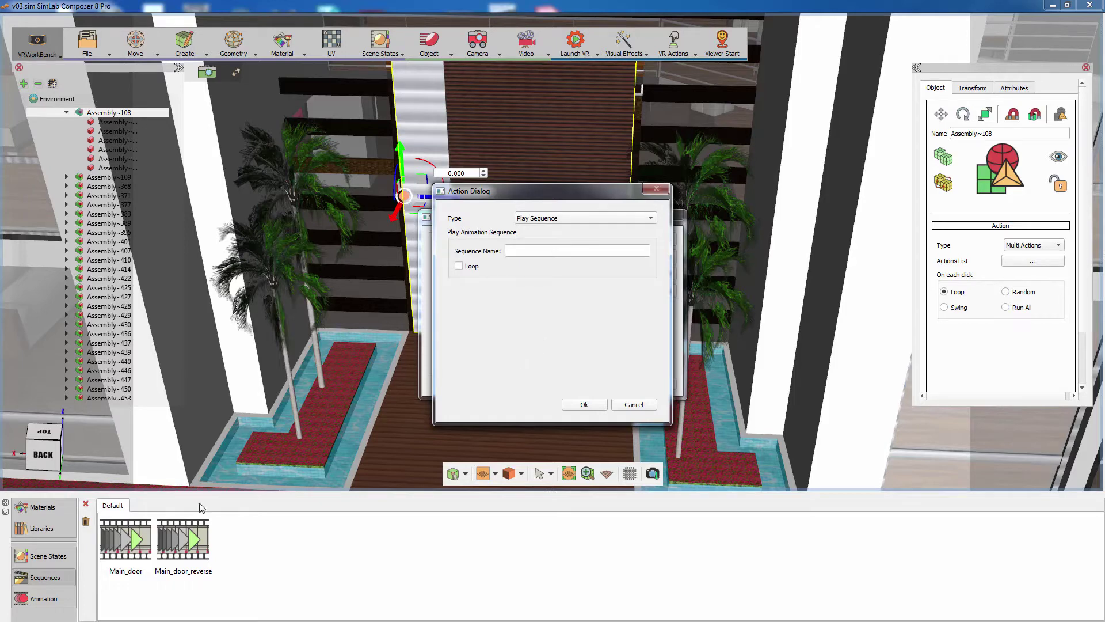
pyautogui.click(134, 545)
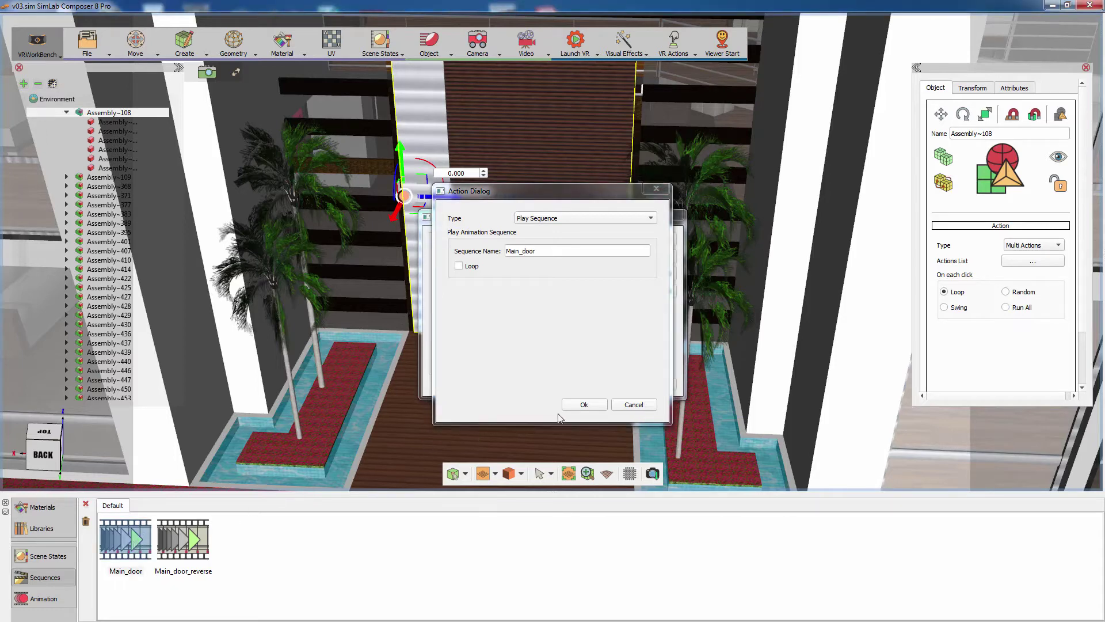
pyautogui.click(580, 406)
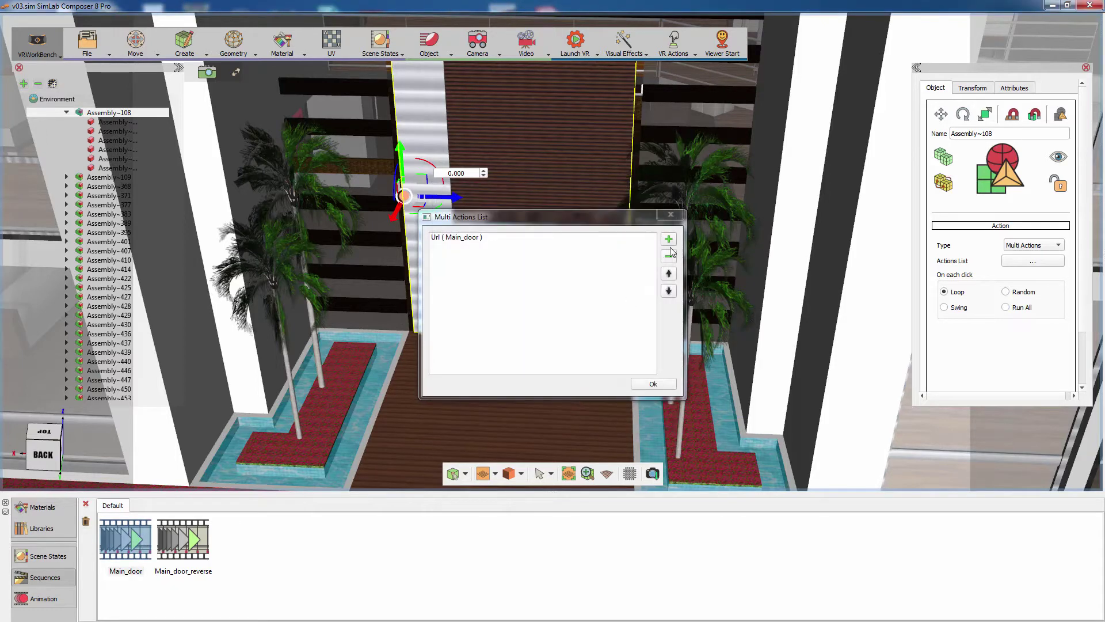
# Step: Add a second Play Sequence action for Main_door_reverse and confirm the door's actions list
pyautogui.click(671, 243)
pyautogui.click(539, 219)
pyautogui.click(544, 337)
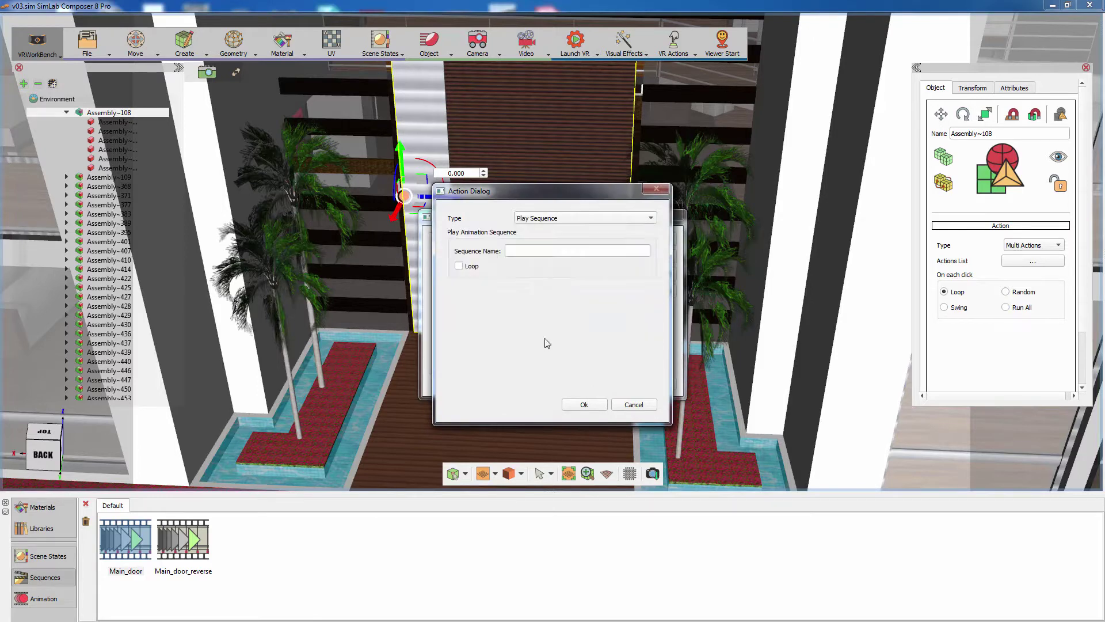
pyautogui.click(192, 540)
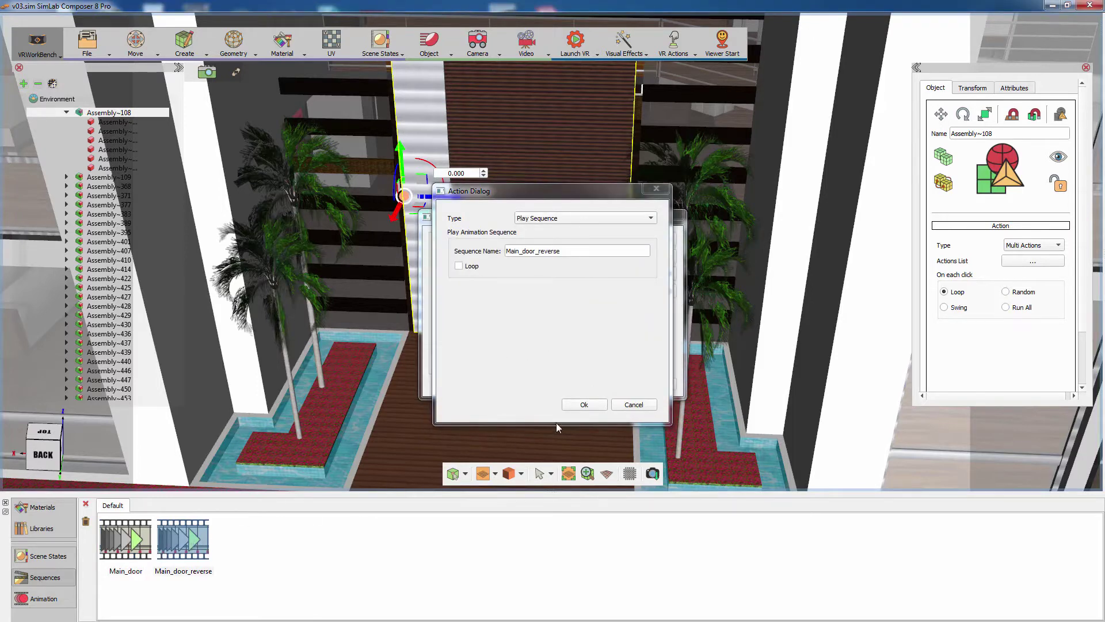
pyautogui.click(584, 406)
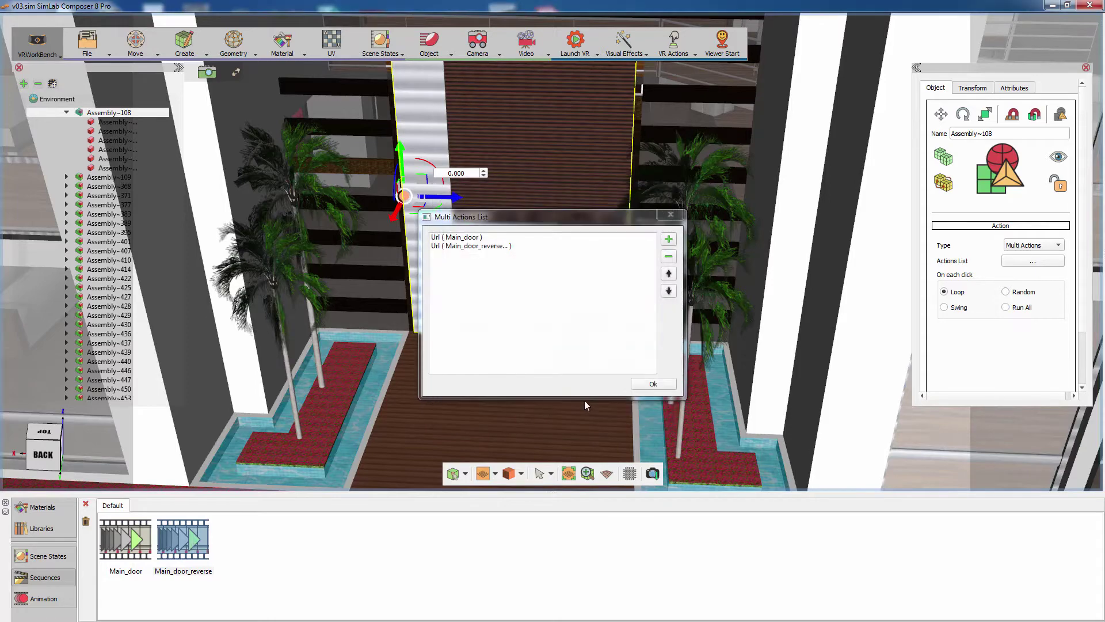
pyautogui.click(649, 384)
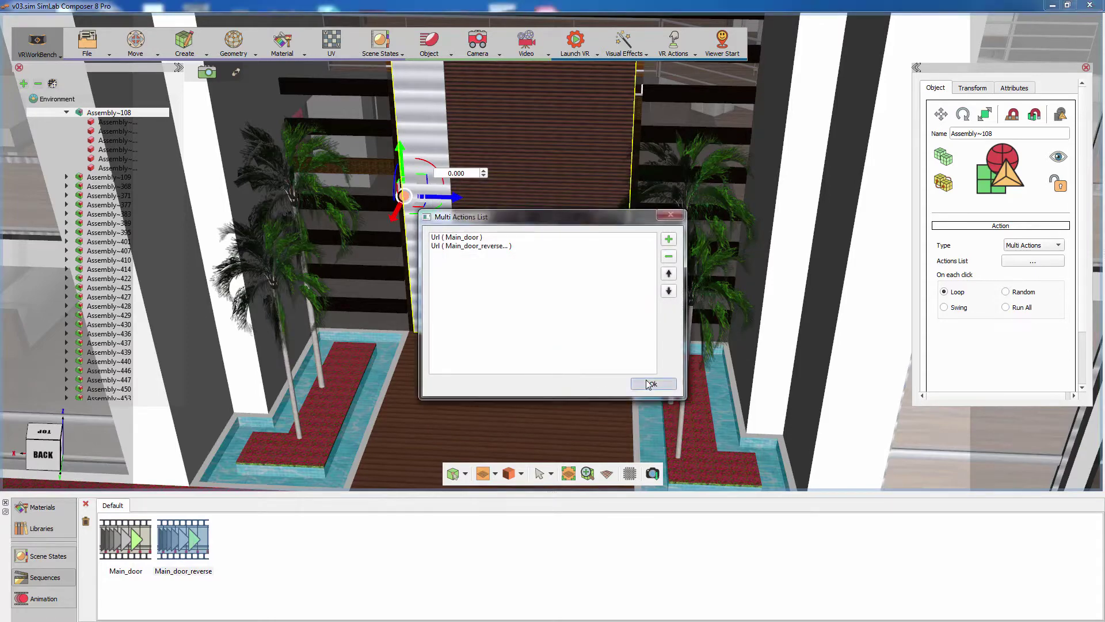
pyautogui.click(649, 384)
# Step: Move the viewer start onto the wooden walkway in front of the main door and rotate it about 81.5 degrees around its vertical axis
pyautogui.scroll(5, 614, 341)
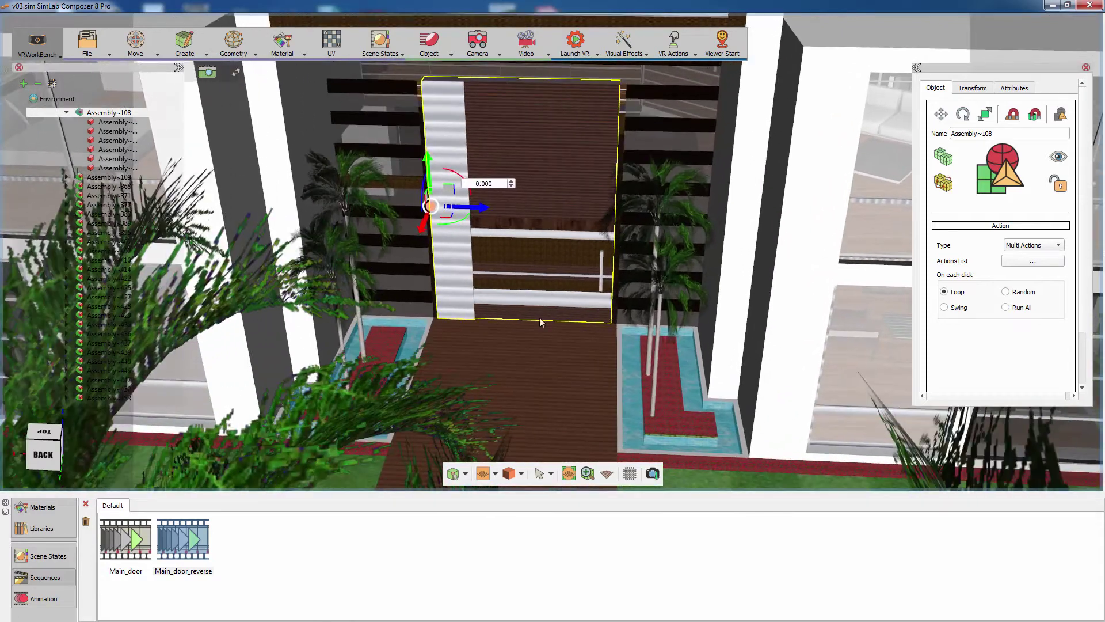
pyautogui.click(38, 84)
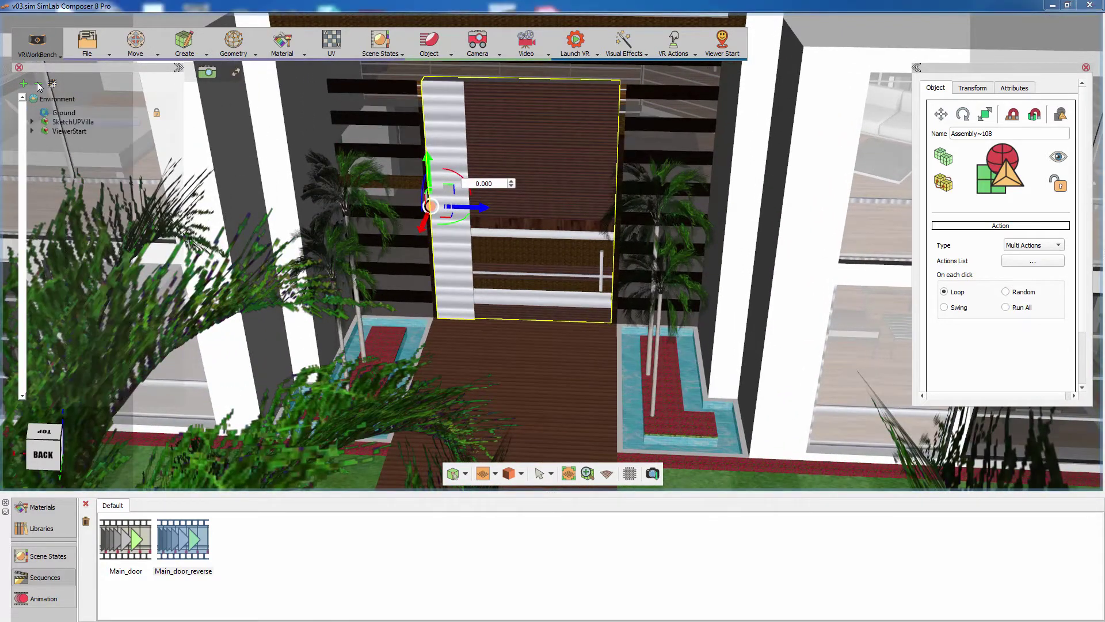
pyautogui.click(64, 131)
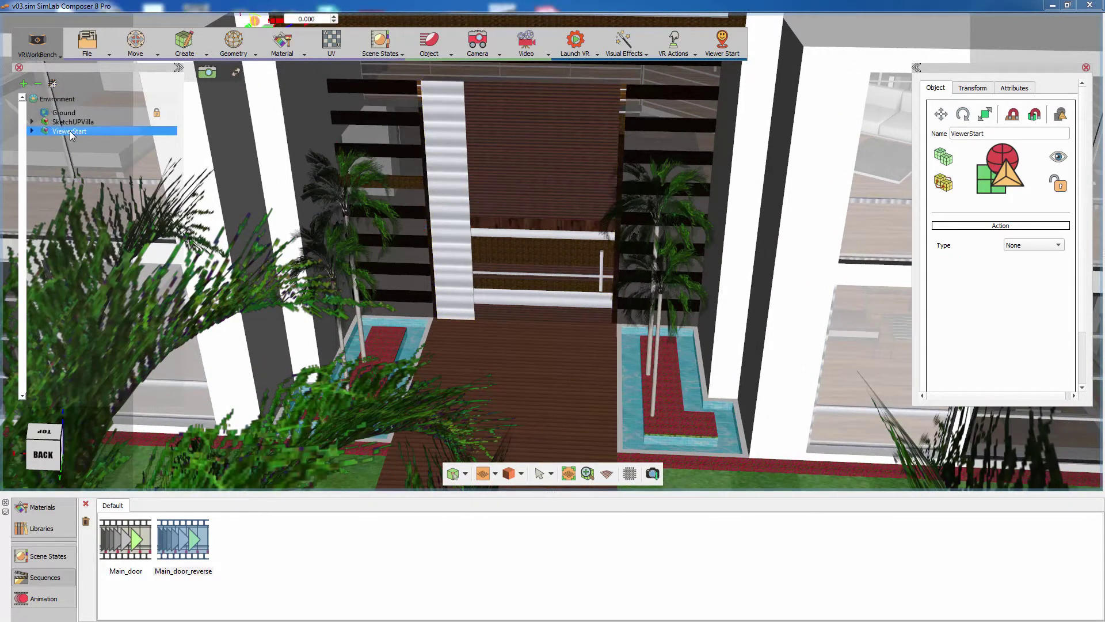
pyautogui.moveTo(516, 324); pyautogui.dragTo(434, 357, button='right')
pyautogui.moveTo(434, 357); pyautogui.dragTo(468, 254, button='middle')
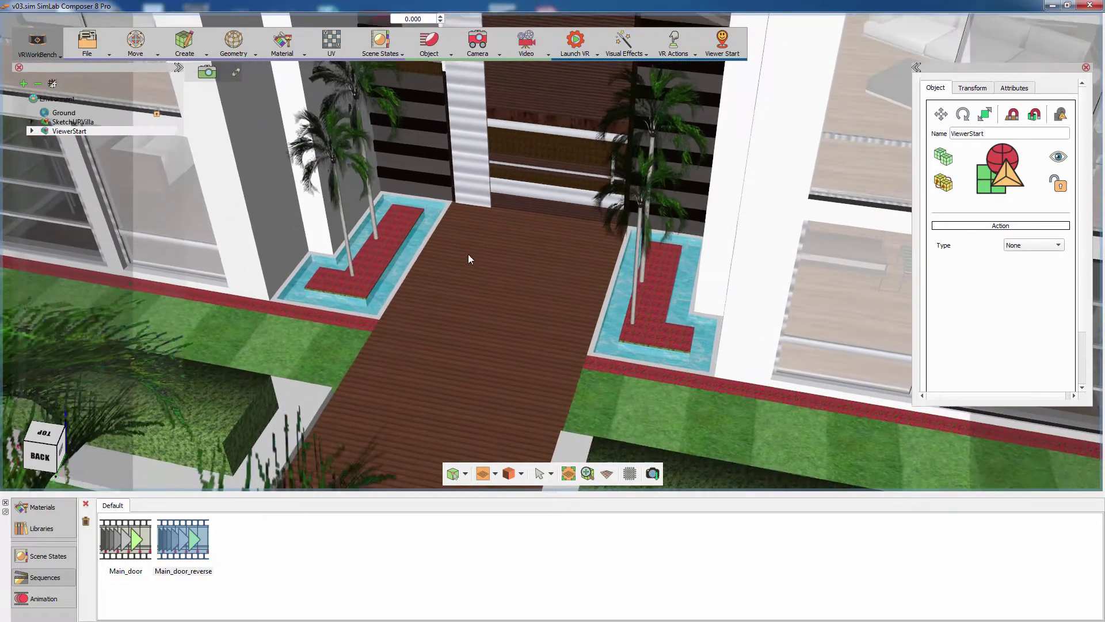
pyautogui.moveTo(468, 253); pyautogui.dragTo(441, 304)
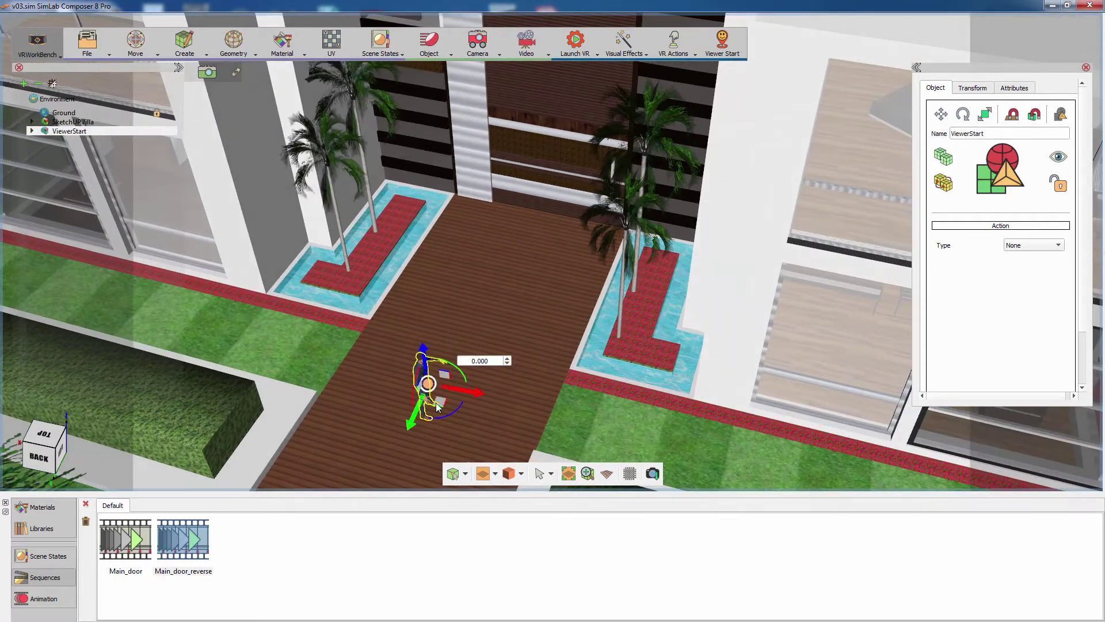
pyautogui.moveTo(436, 405); pyautogui.dragTo(582, 326)
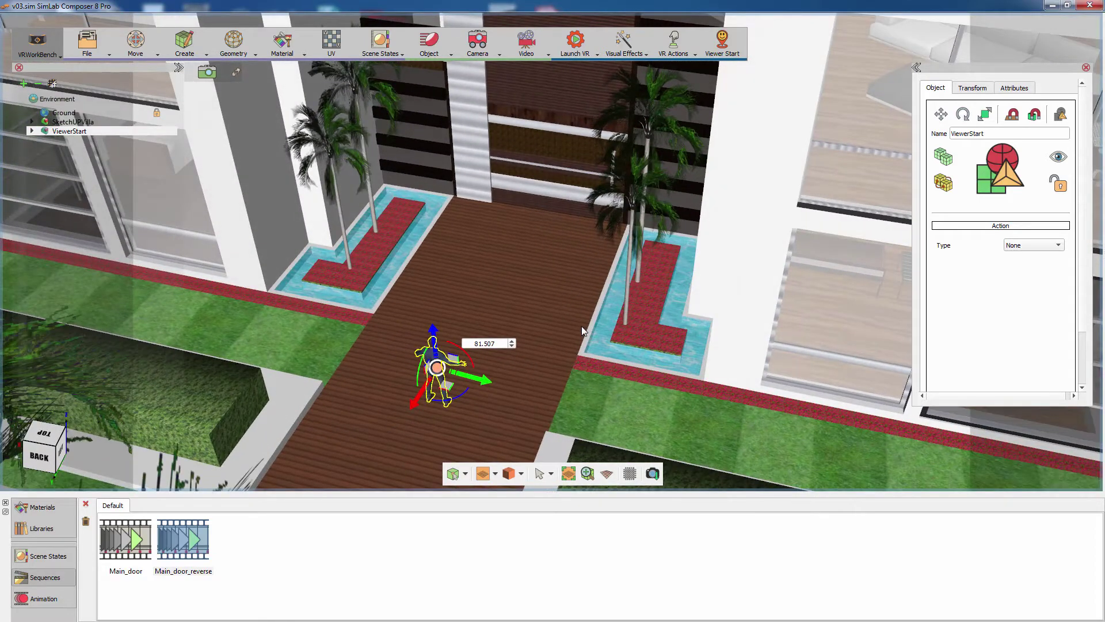
# Step: Launch the scene in the desktop VR viewer and open the main door from the walkway
pyautogui.click(575, 46)
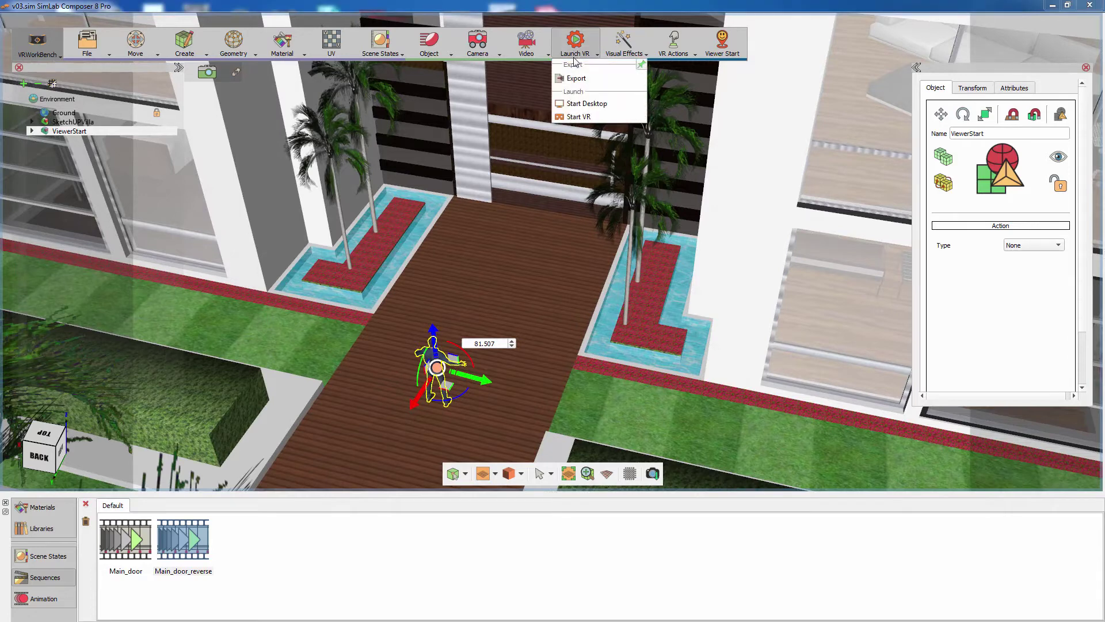
pyautogui.click(579, 104)
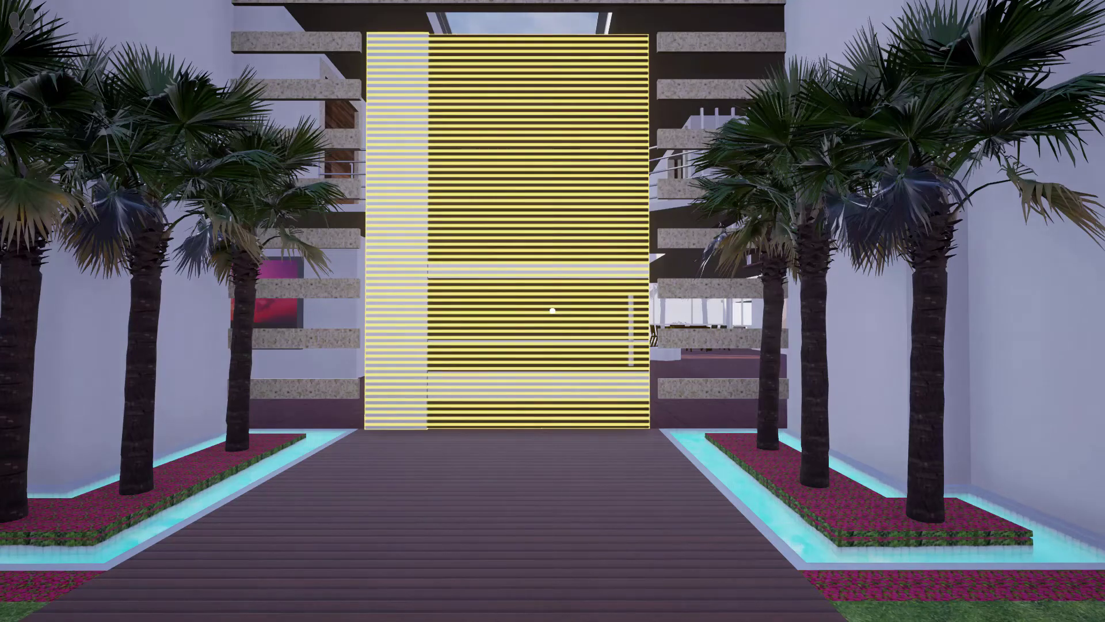
pyautogui.click(552, 311)
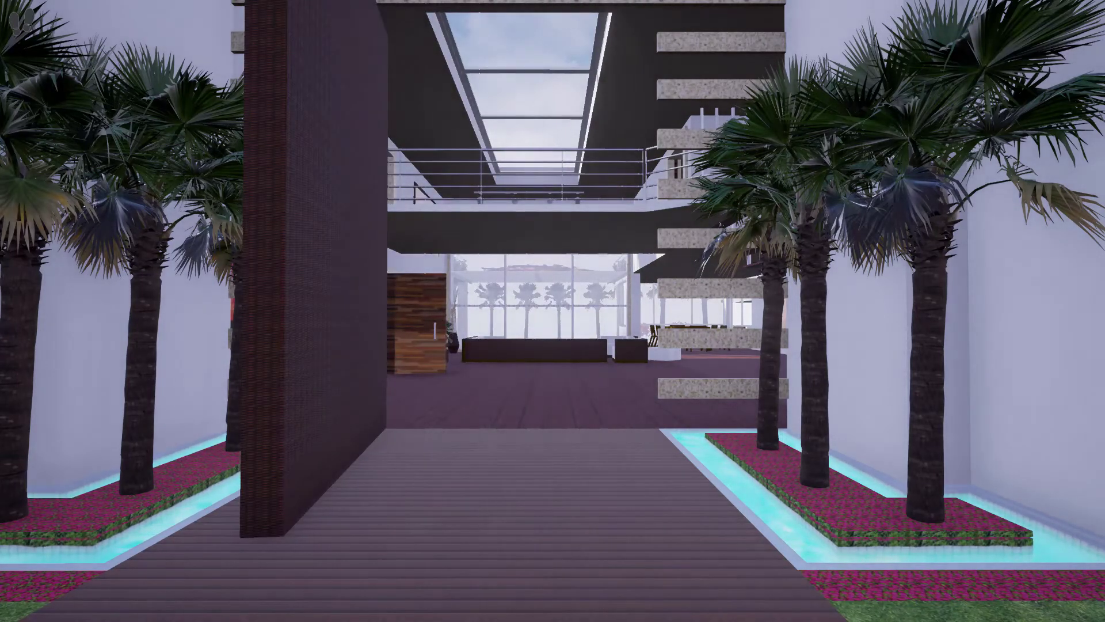
# Step: Test the main door's two actions by closing it and opening it again from the walkway
pyautogui.press('w')
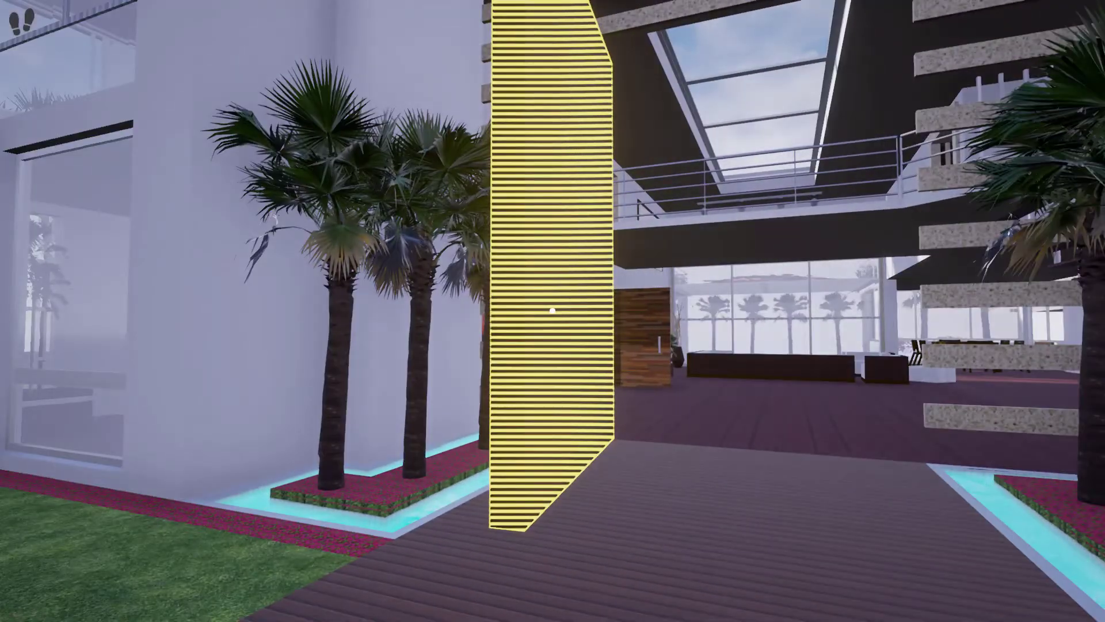
pyautogui.click(553, 311)
pyautogui.press('s')
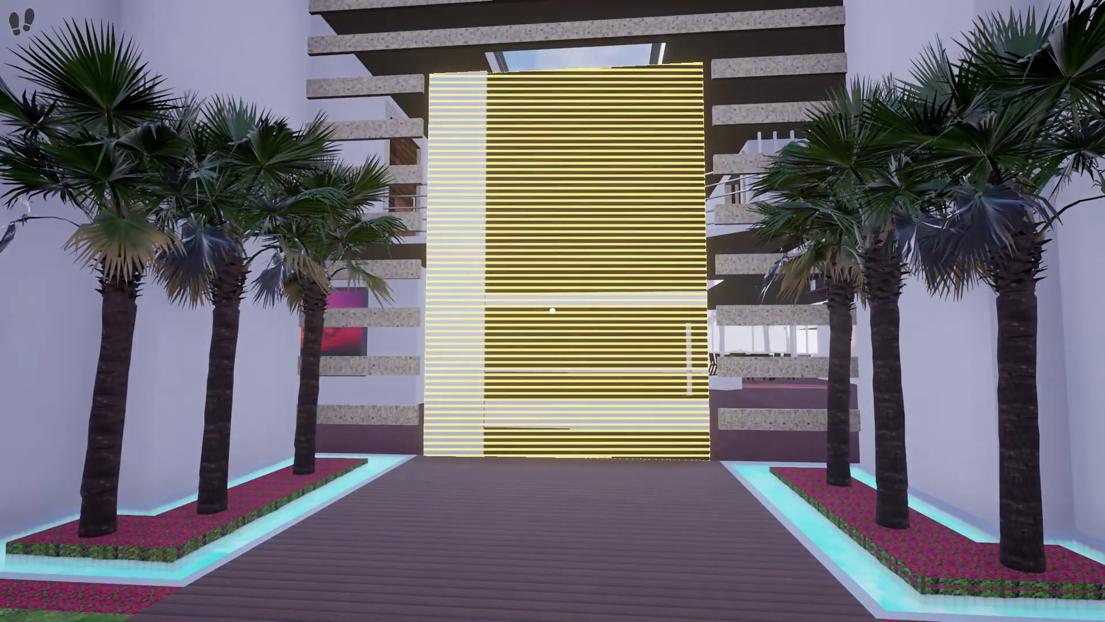
pyautogui.click(553, 311)
# Step: Walk through the open main door and inspect the living room, glass wall and dining area
pyautogui.press('w')
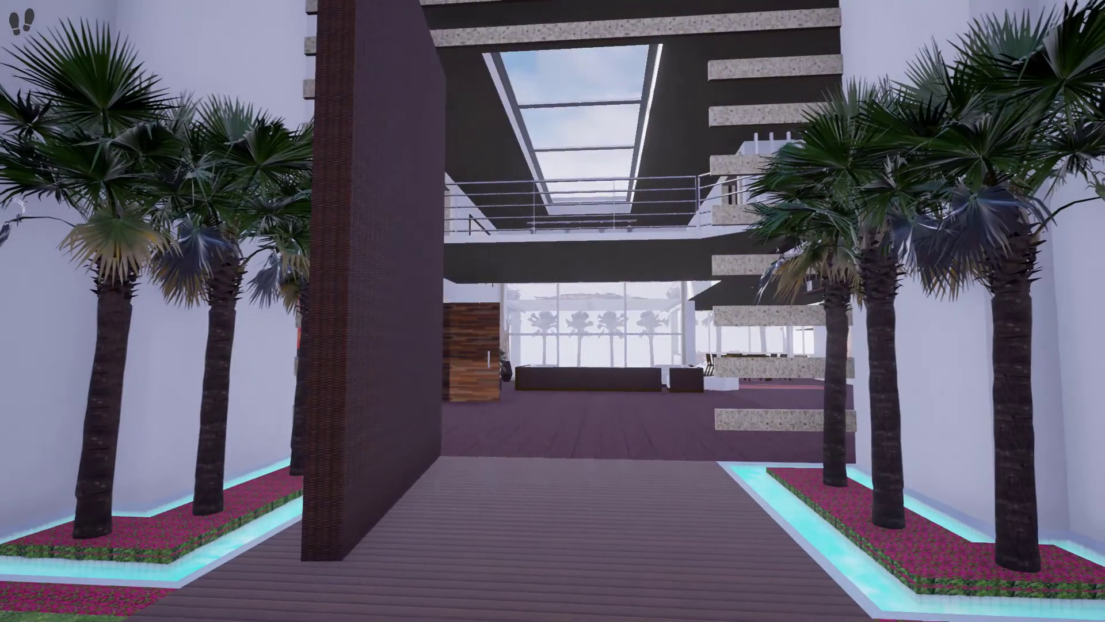
pyautogui.press('w')
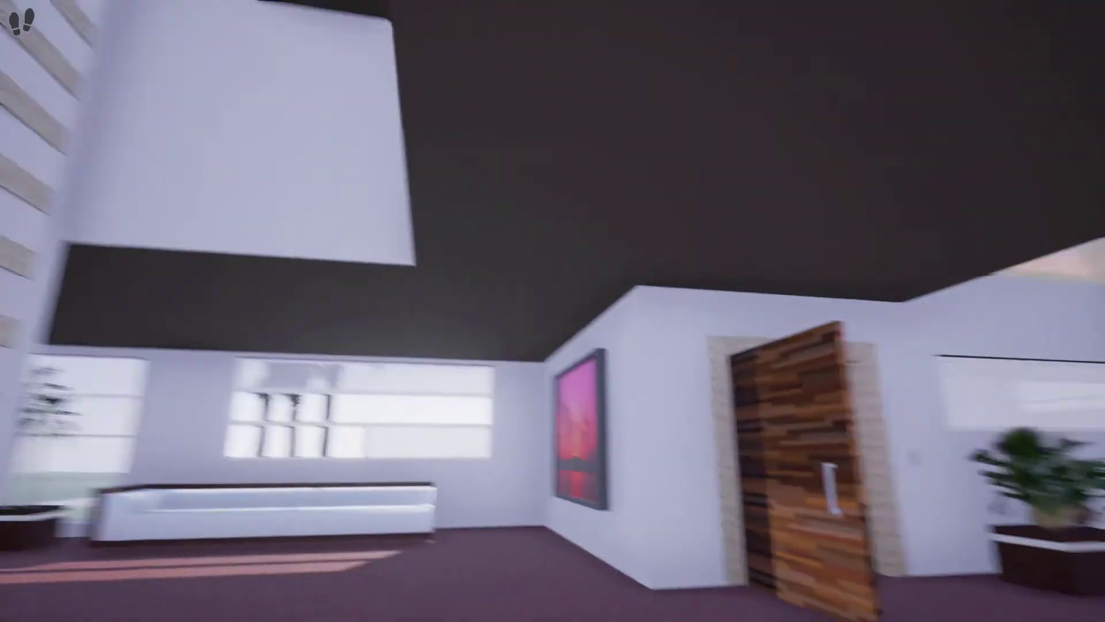
pyautogui.press('d')
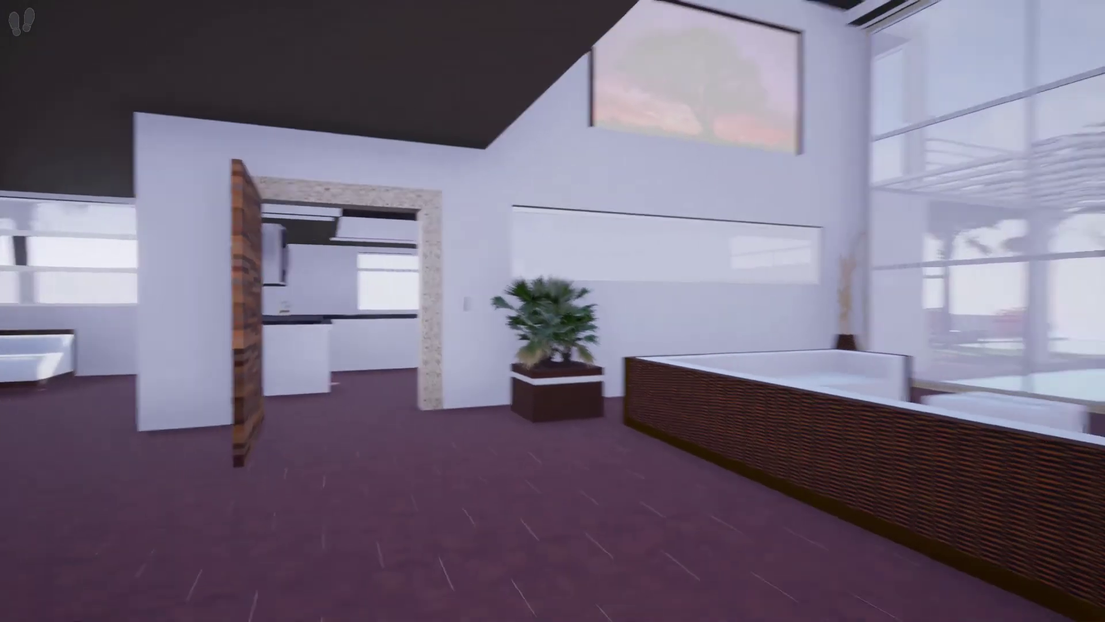
pyautogui.press('d')
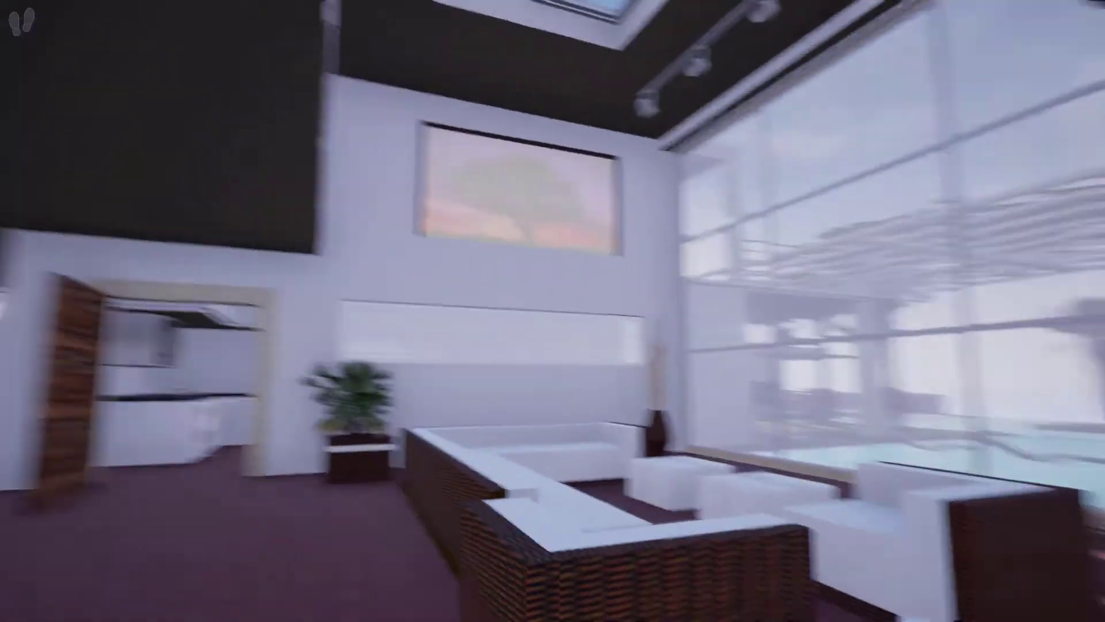
pyautogui.press('d')
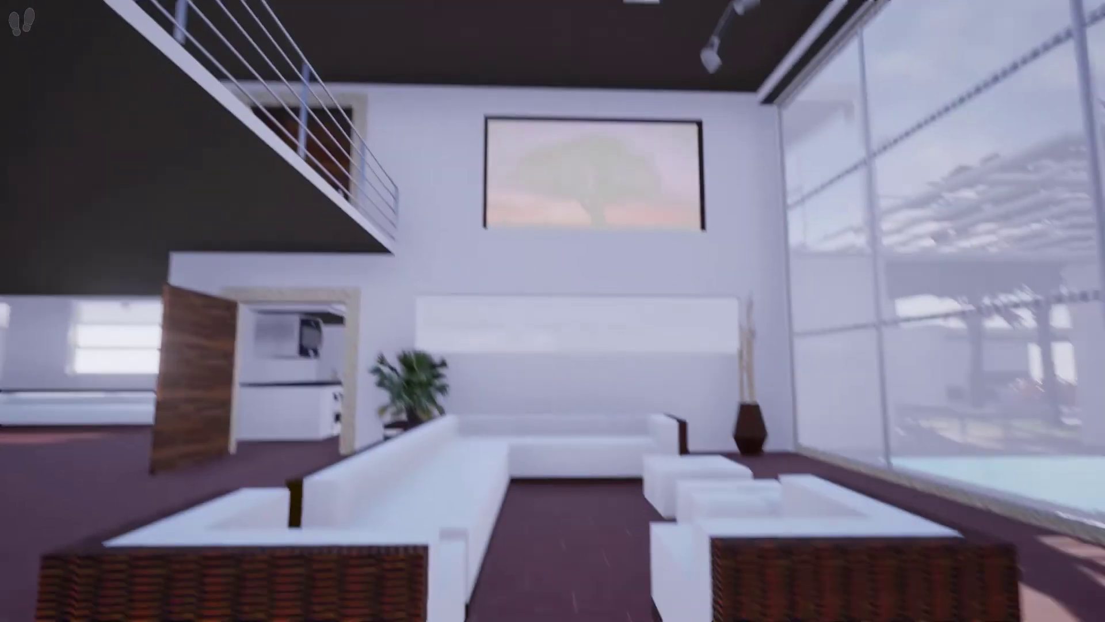
pyautogui.press('s')
pyautogui.press('a')
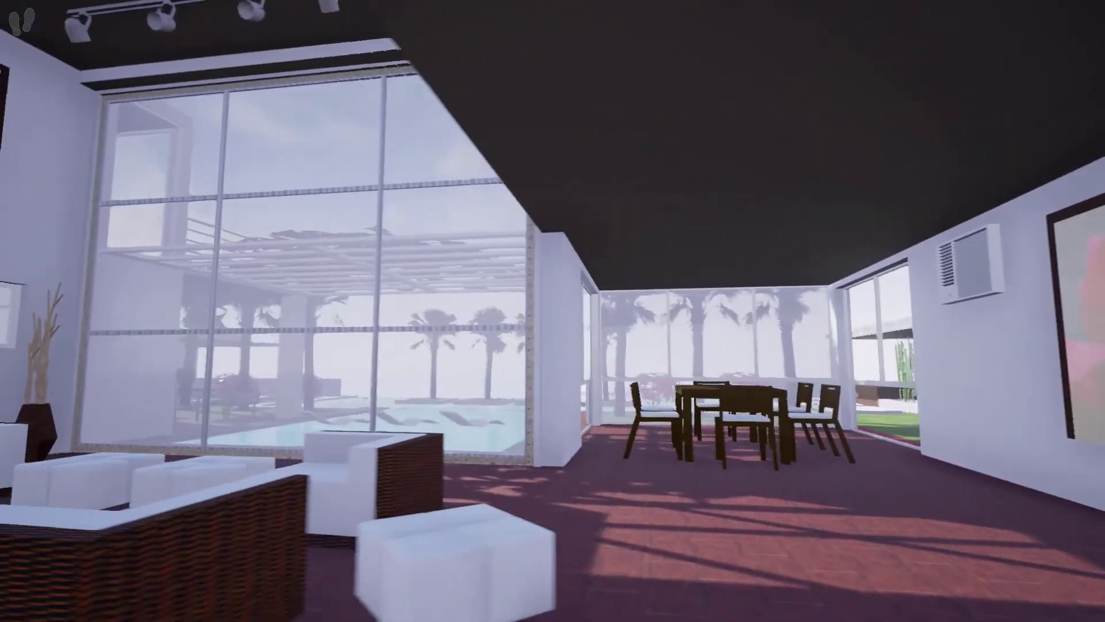
pyautogui.press('Left')
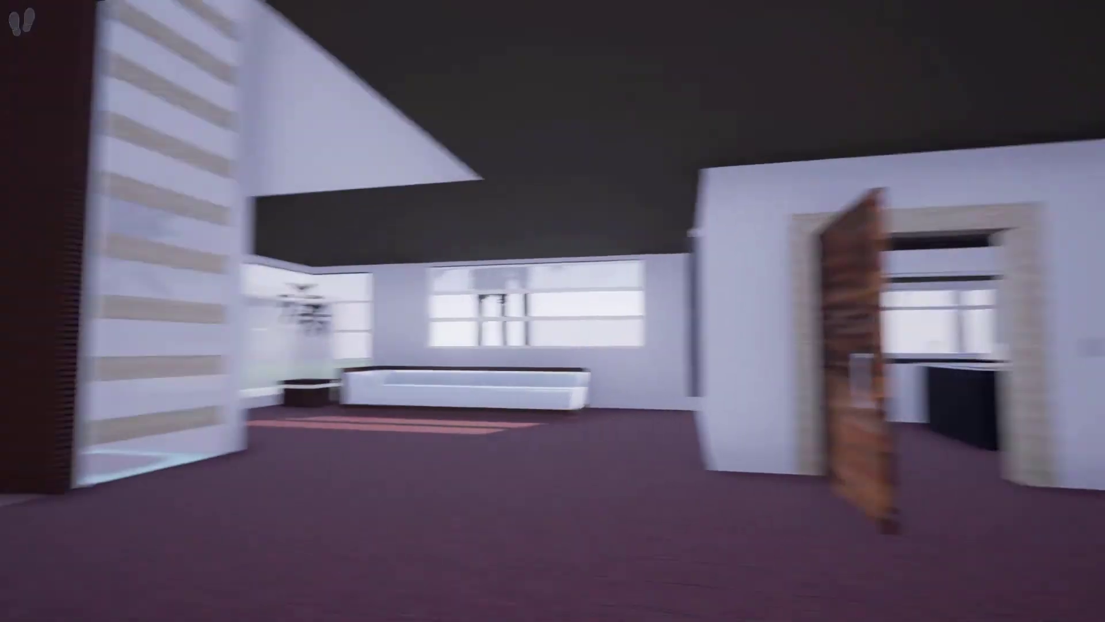
# Step: Walk back out through the main door and view the villa's entrance from farther down the walkway
pyautogui.press('w')
pyautogui.press('Right')
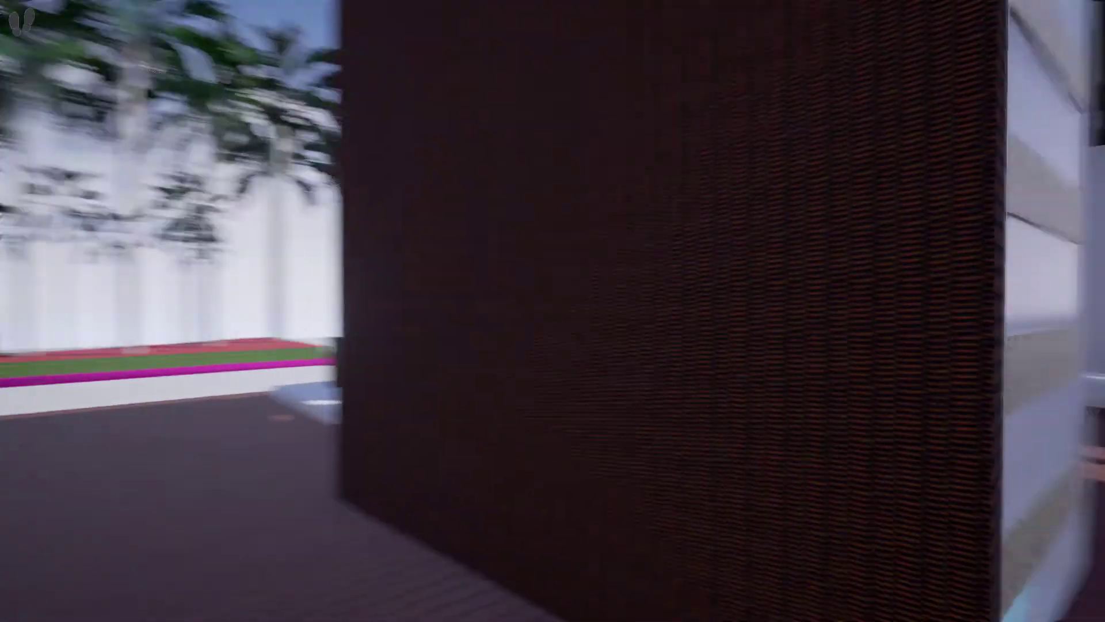
pyautogui.press('s')
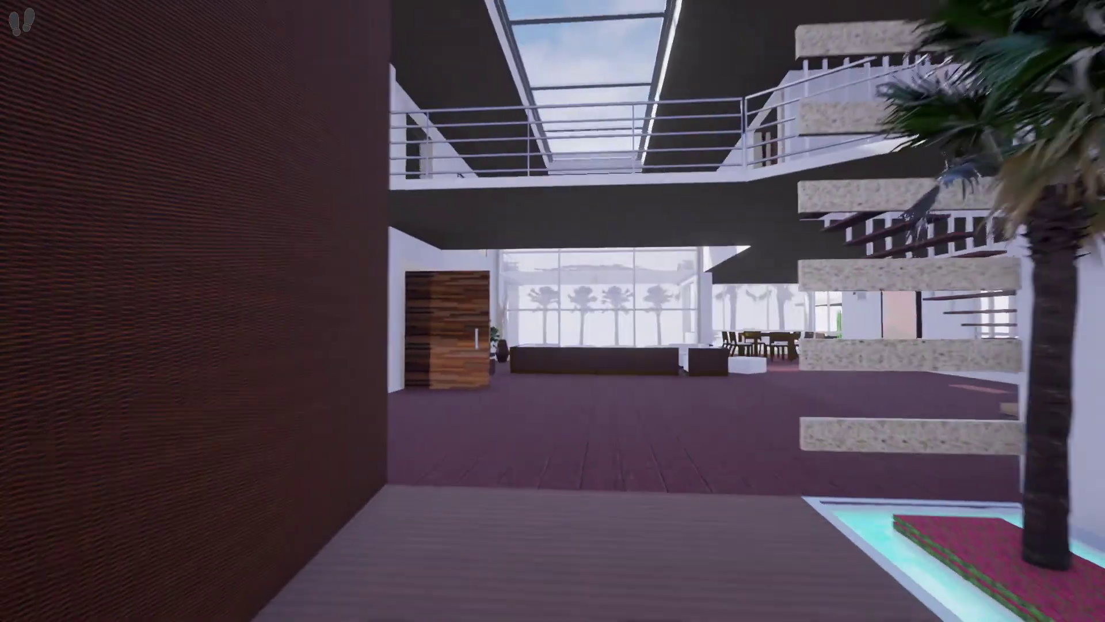
pyautogui.press('s')
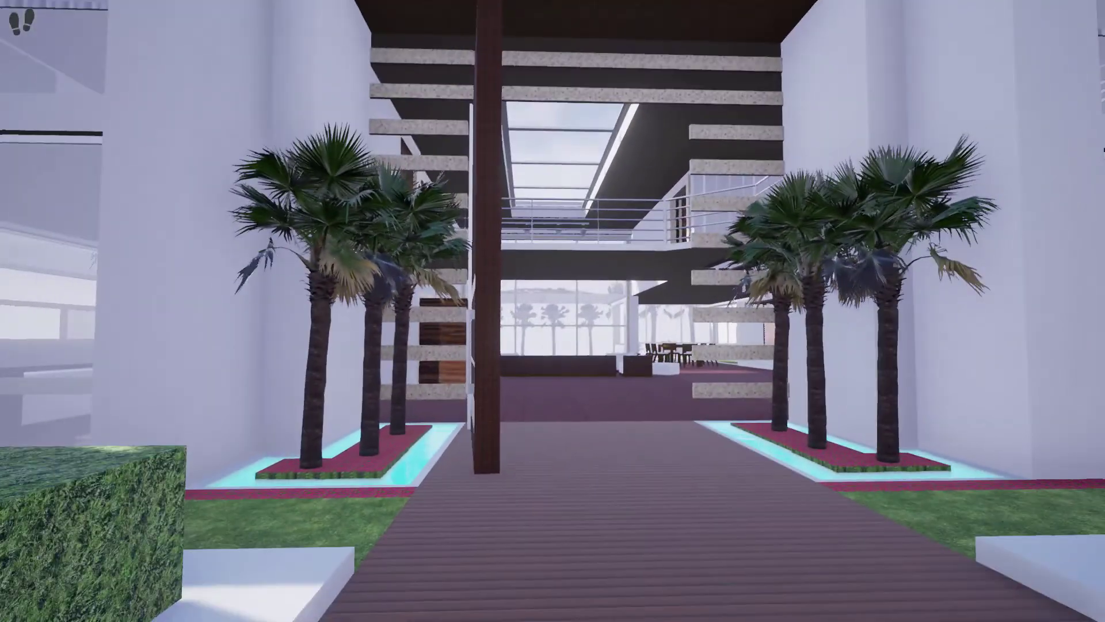
# Step: Switch from walk mode to fly mode and fly around the villa's exterior to inspect the facade and garden
pyautogui.click(15, 29)
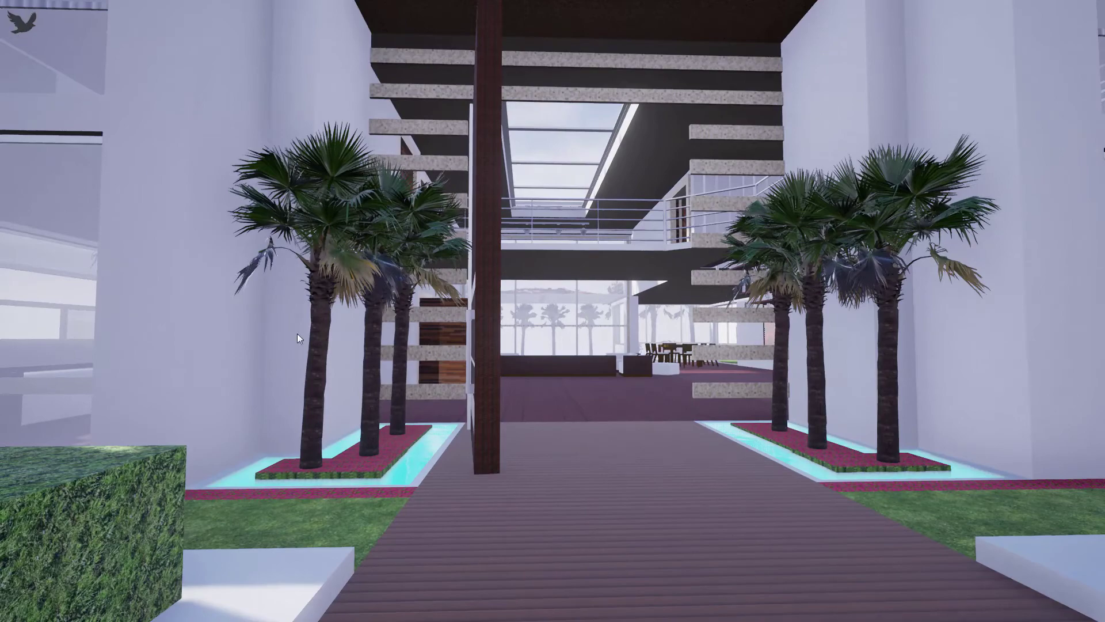
pyautogui.press('s')
pyautogui.press('s')
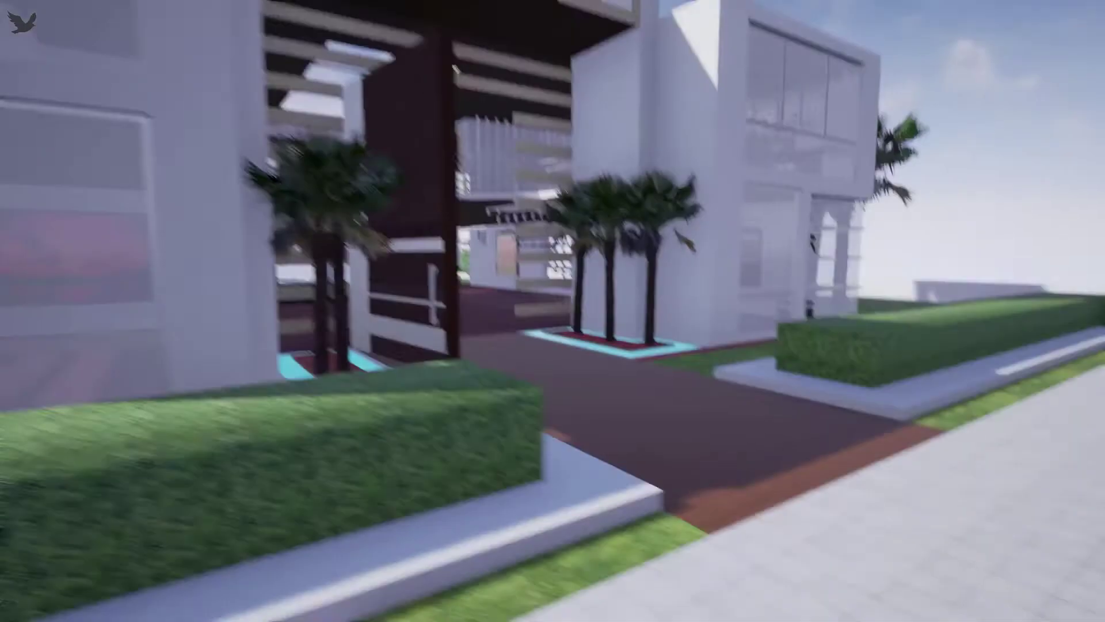
pyautogui.press('s')
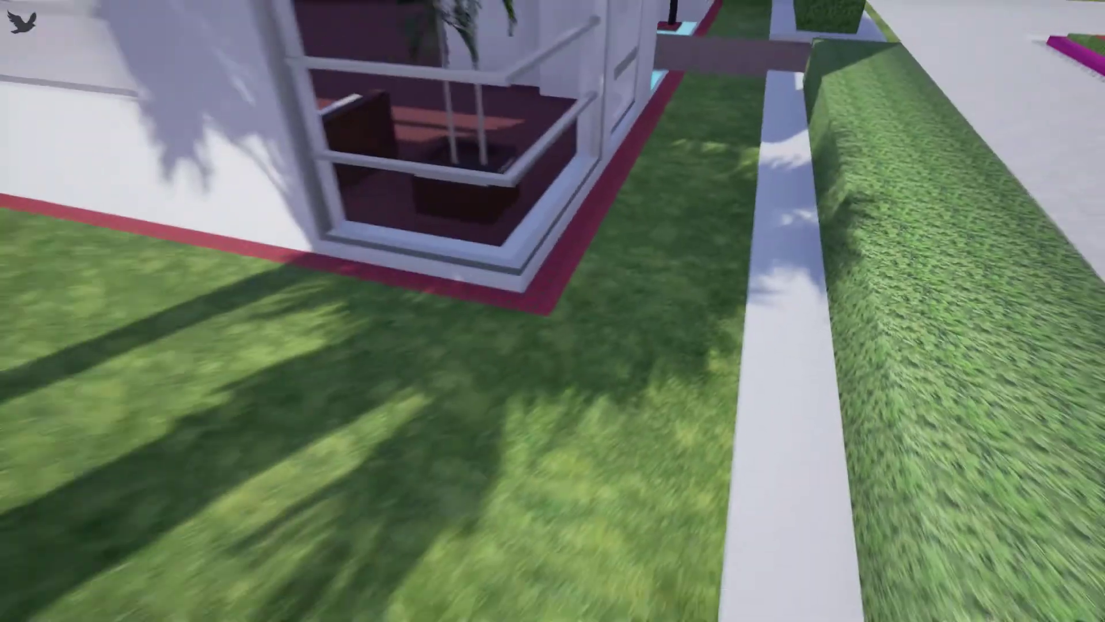
pyautogui.press('a')
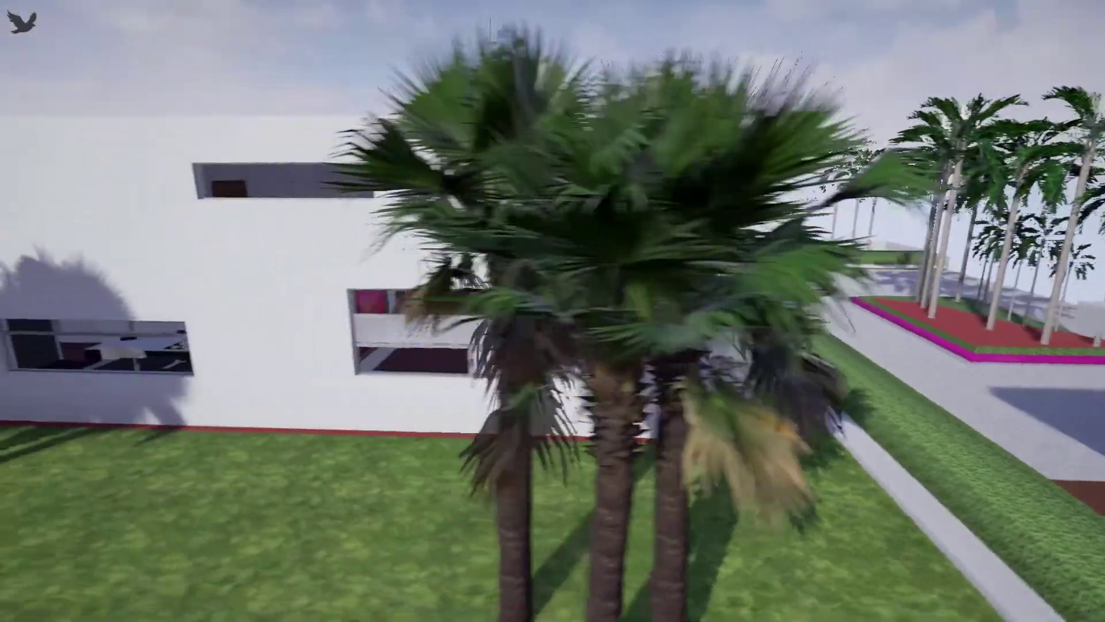